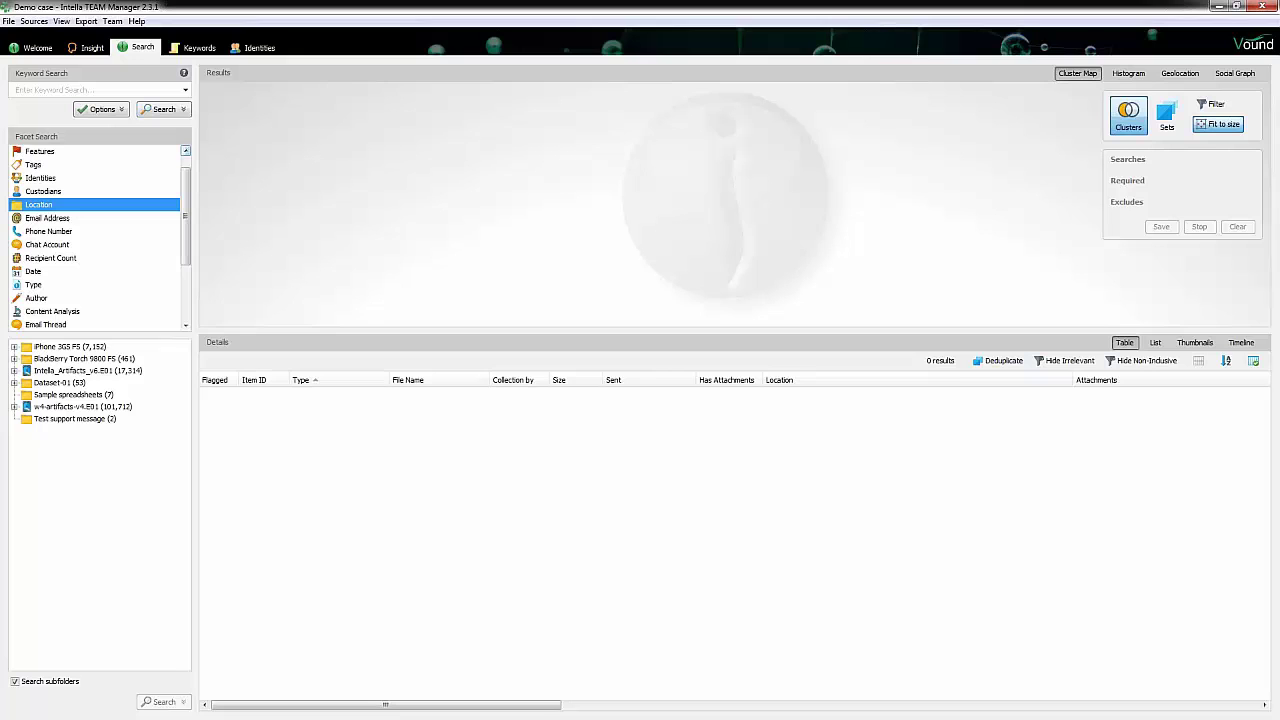
Run a keyword search for the full support e-mail address from the search history and open the matching message
left_click(185, 90)
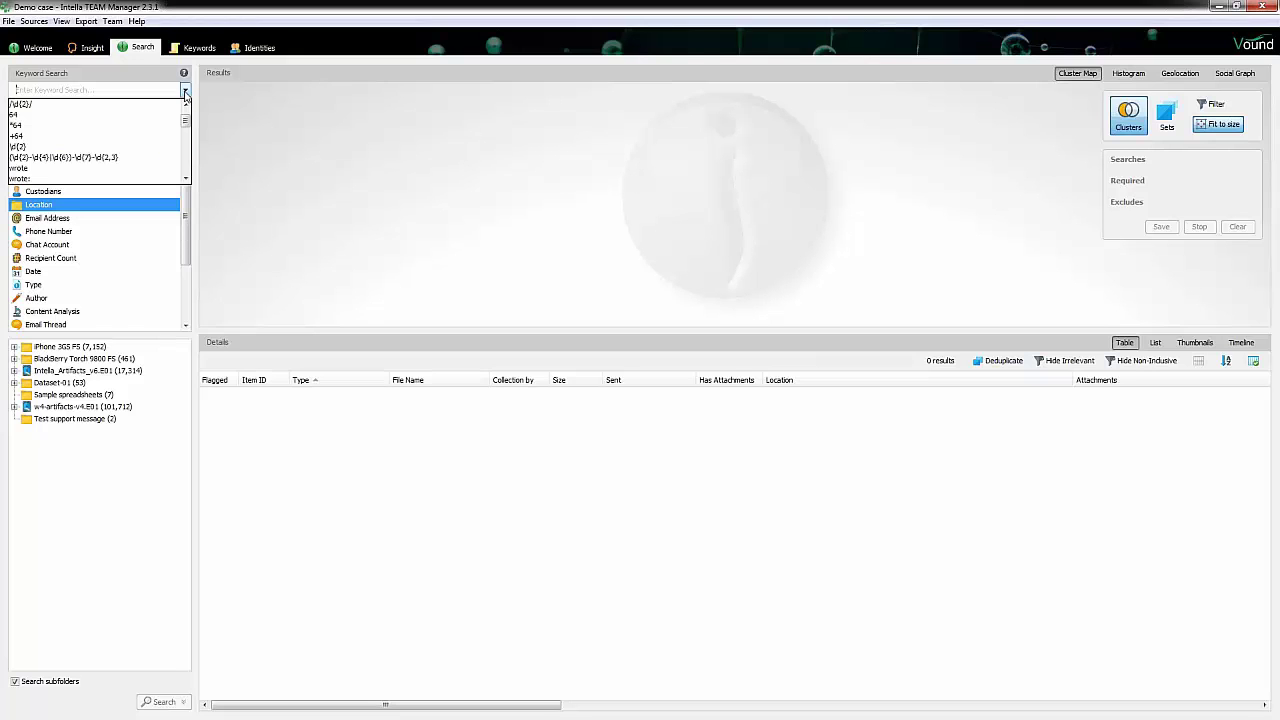
left_click(134, 170)
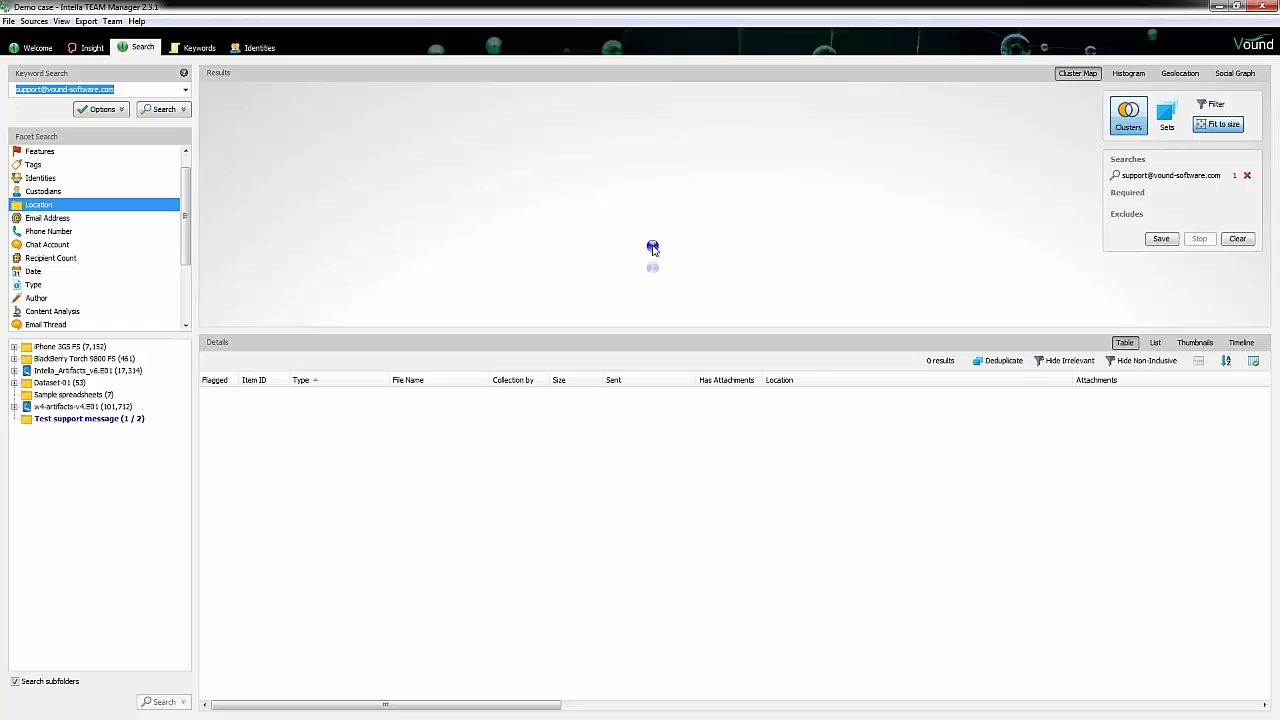
left_click(652, 248)
double_click(428, 394)
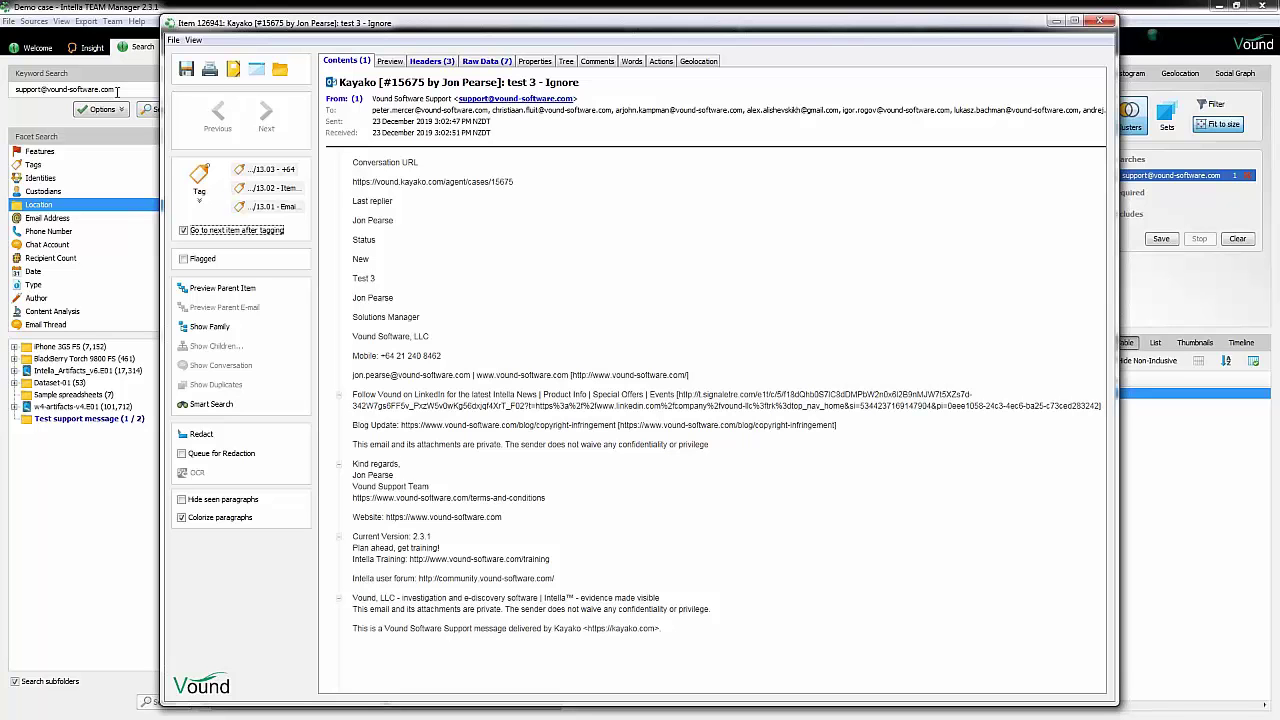
Examine the message's headers and raw data for highlighted keyword hits, and close the message
left_click(432, 61)
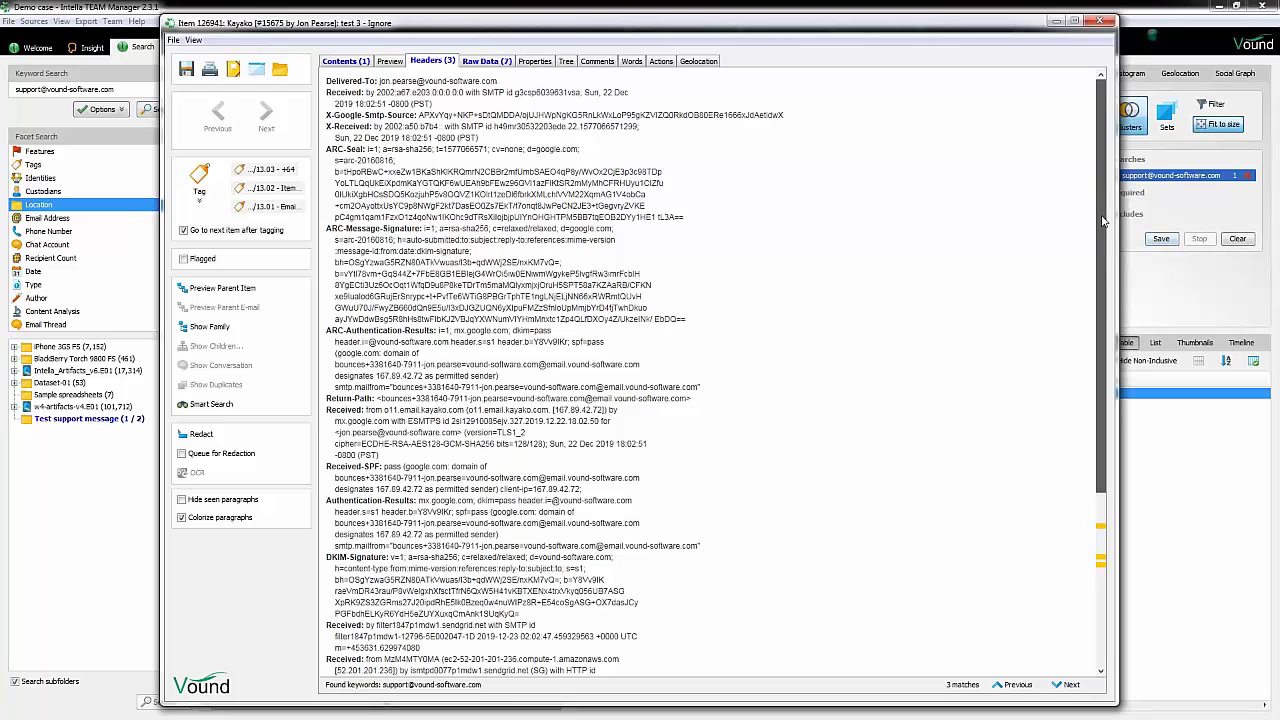
scroll(1108, 285, "down", 1)
scroll(1108, 285, "down", 5)
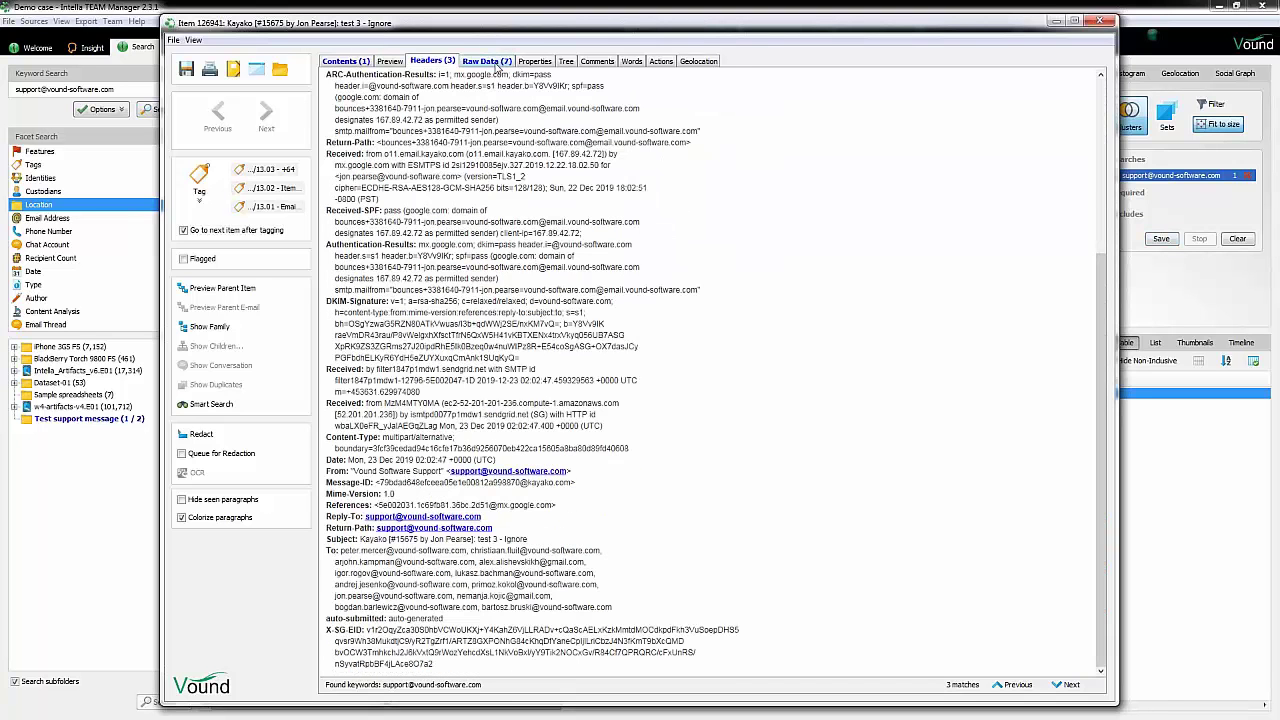
left_click(496, 62)
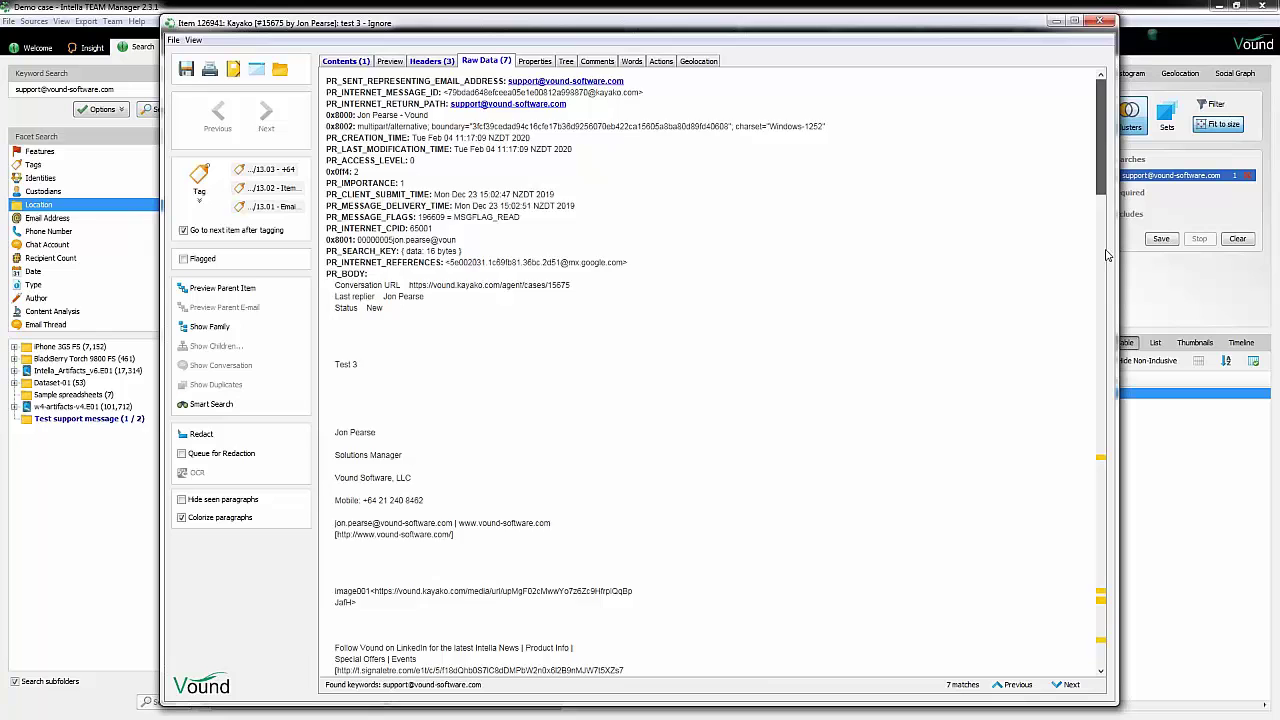
left_click_drag(1101, 140, 1125, 660)
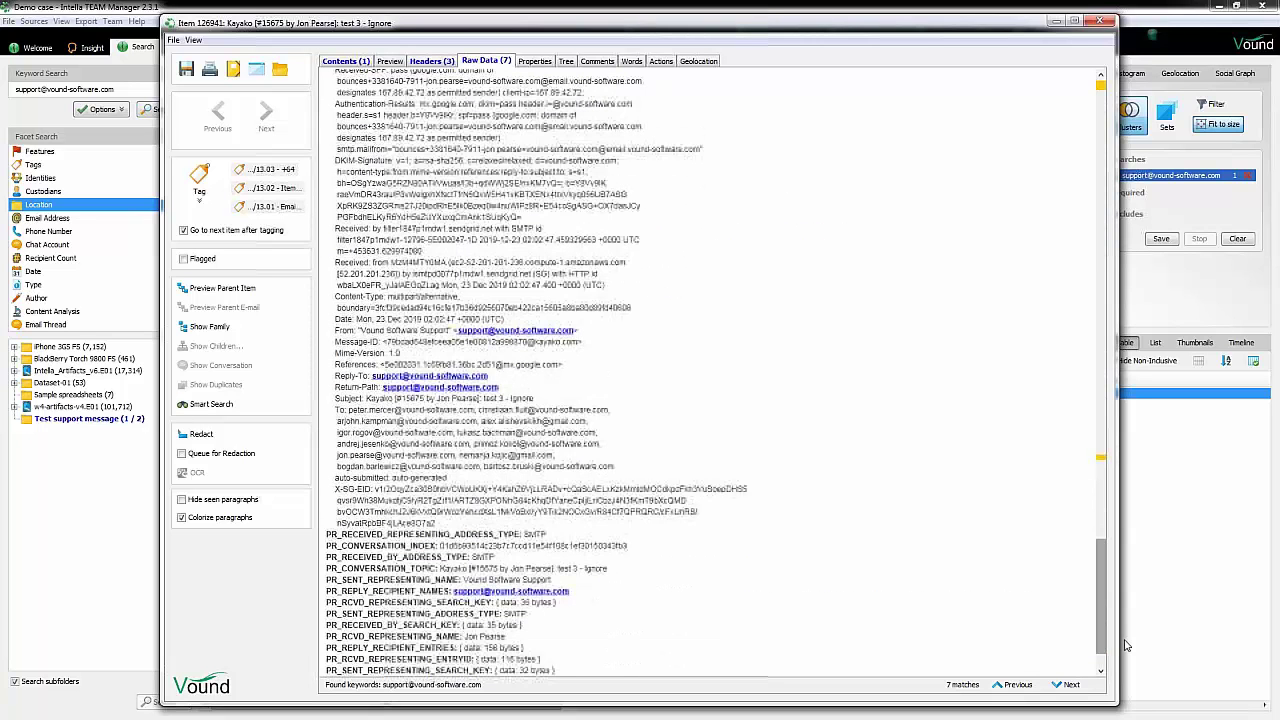
left_click(1098, 24)
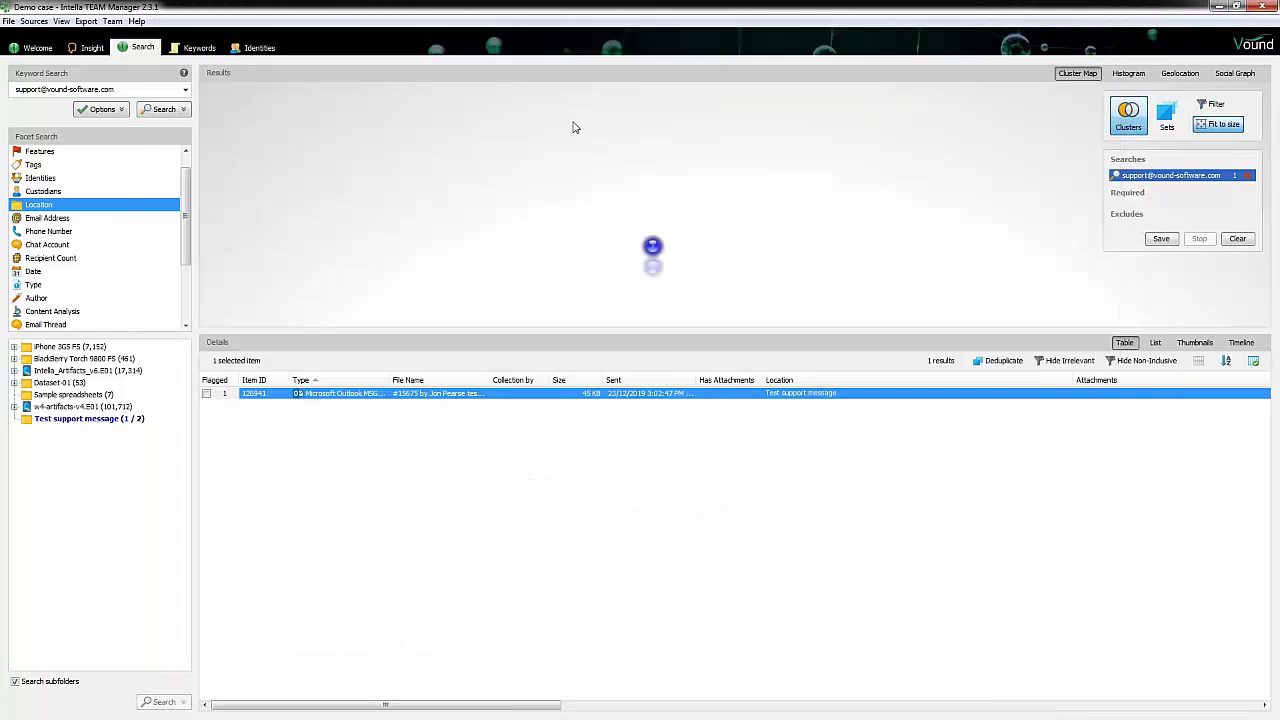
Clear the current search and run a keyword search for the support address without its .com ending
left_click(1237, 239)
triple_click(129, 90)
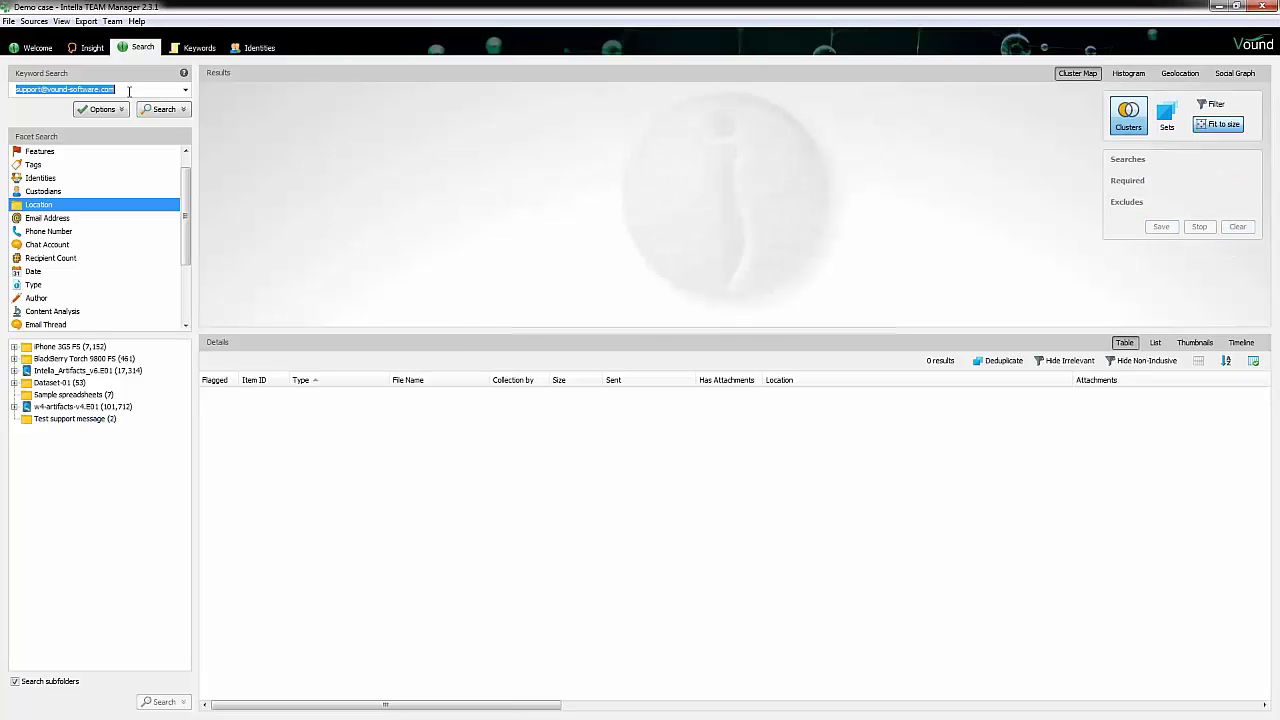
left_click(129, 90)
key("BackSpace")
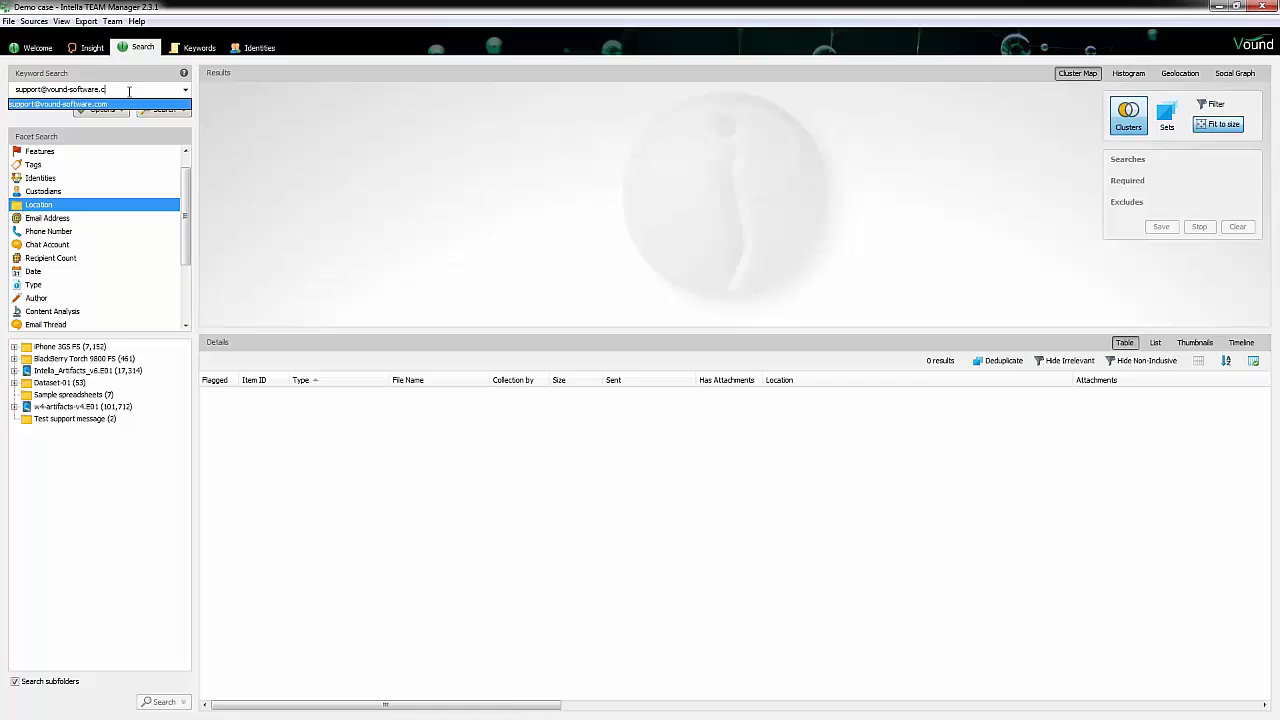
key("BackSpace")
key("BackSpace")
key("Return")
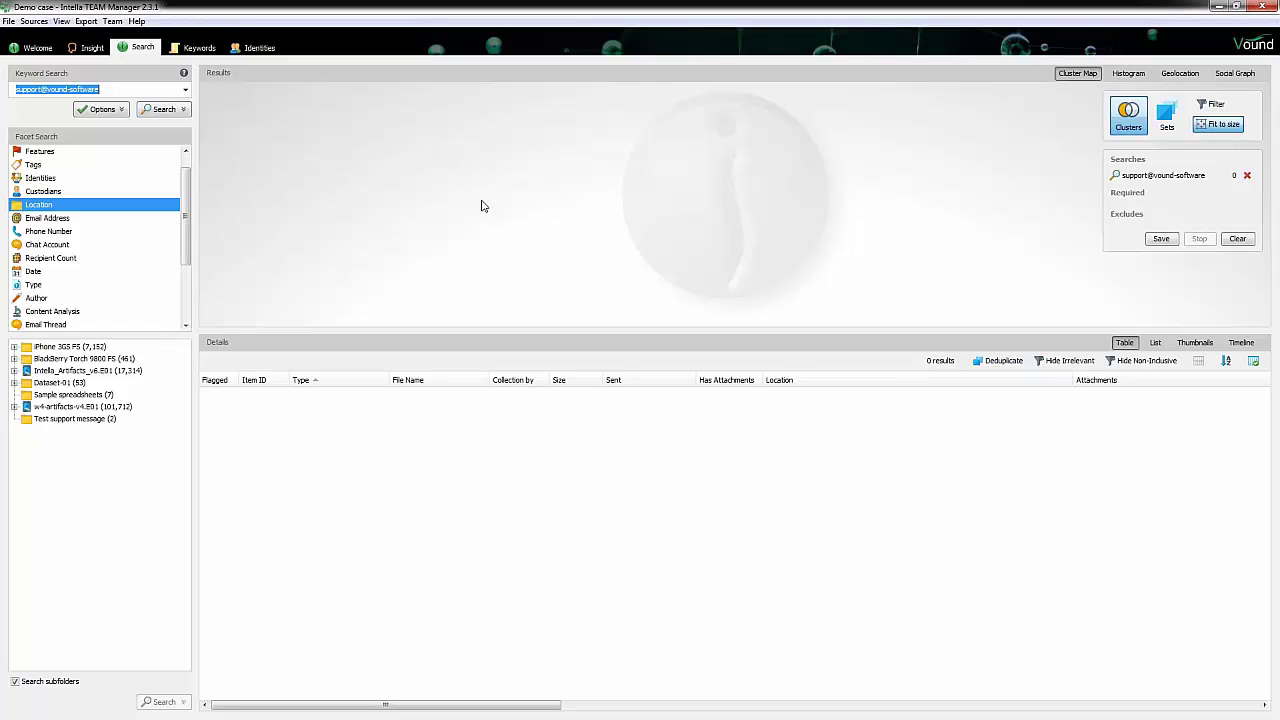
Append a * wildcard to the shortened support address and run the keyword search again
left_click(132, 89)
type("*")
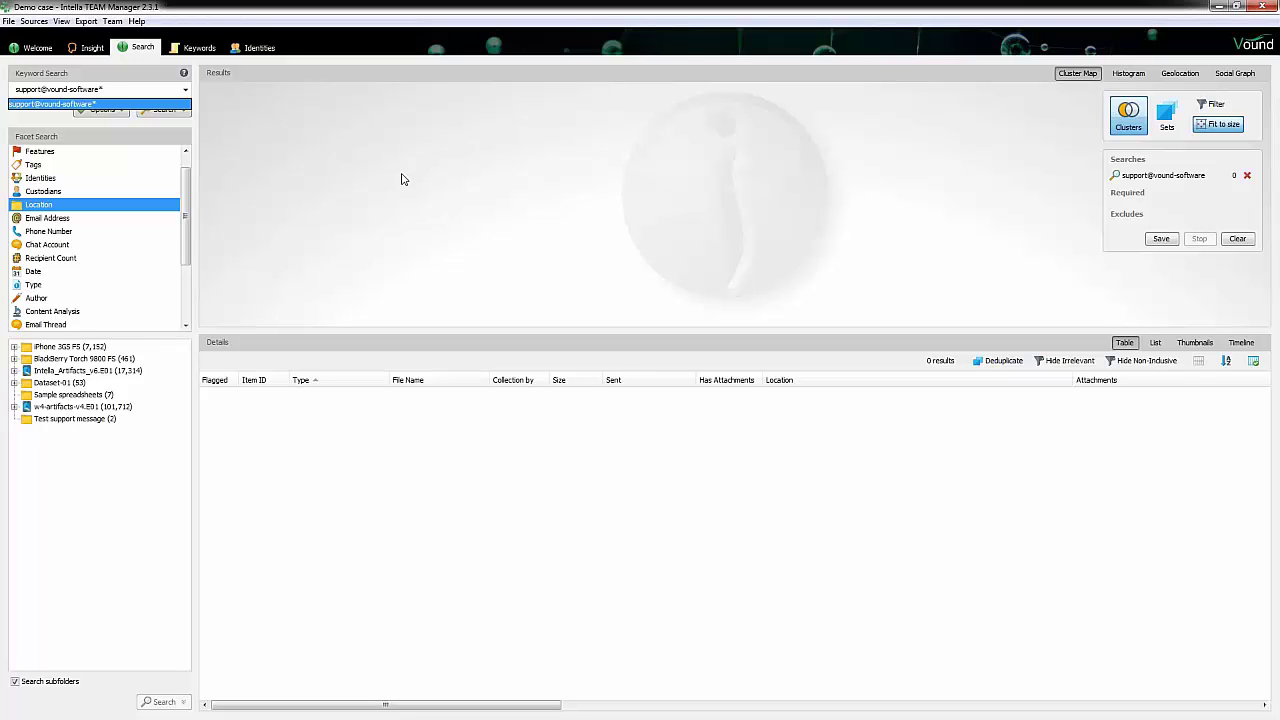
key("Return")
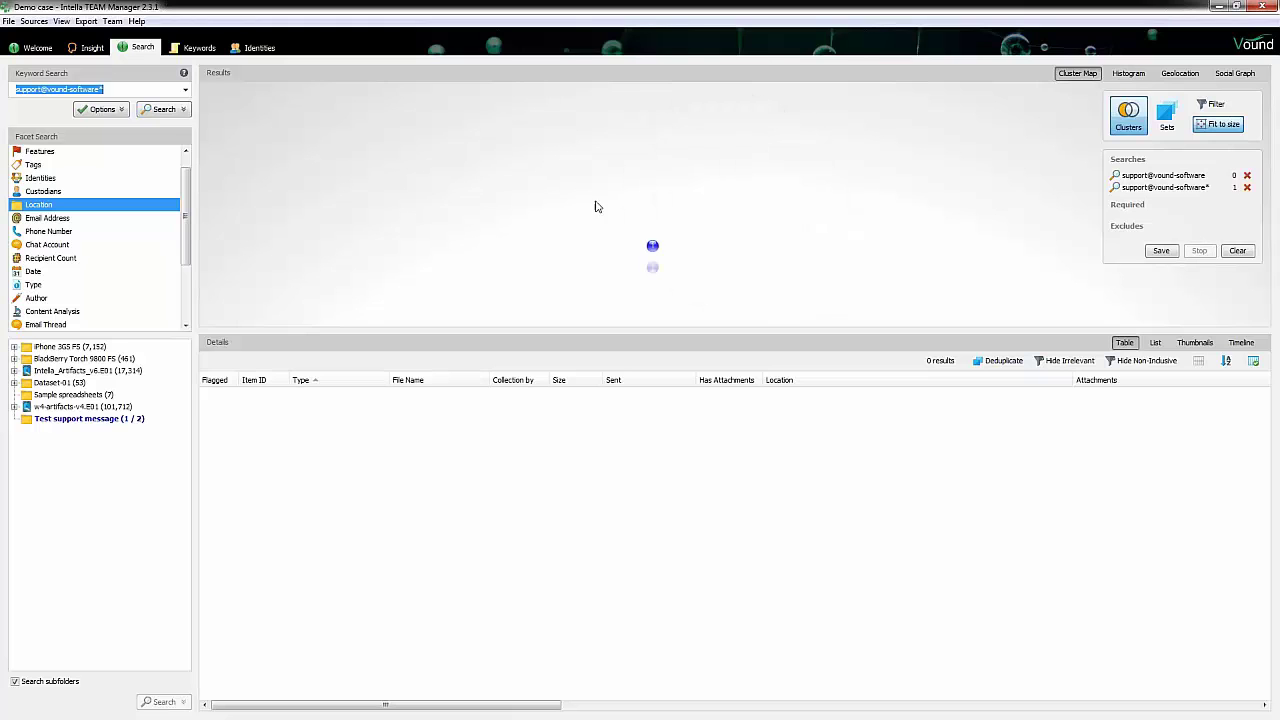
Check the wildcard search's matching message for highlighted hits in its raw data, close it, and clear all searches
left_click(651, 246)
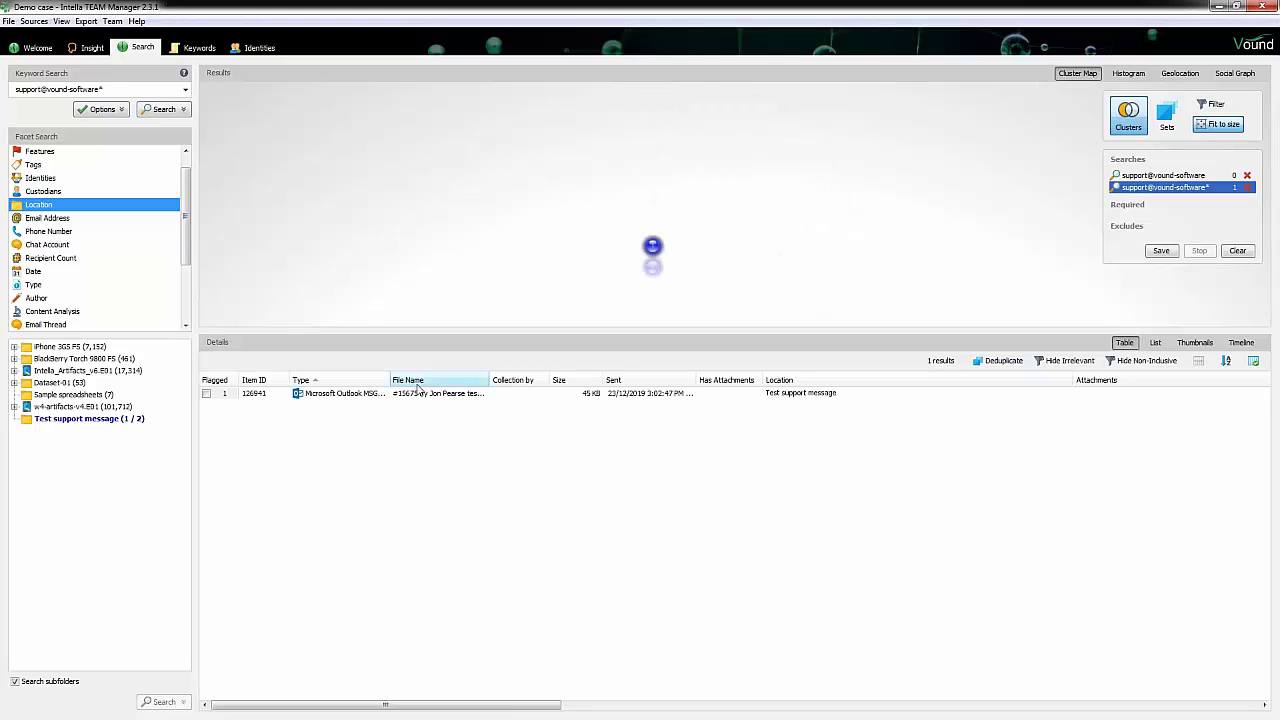
double_click(394, 394)
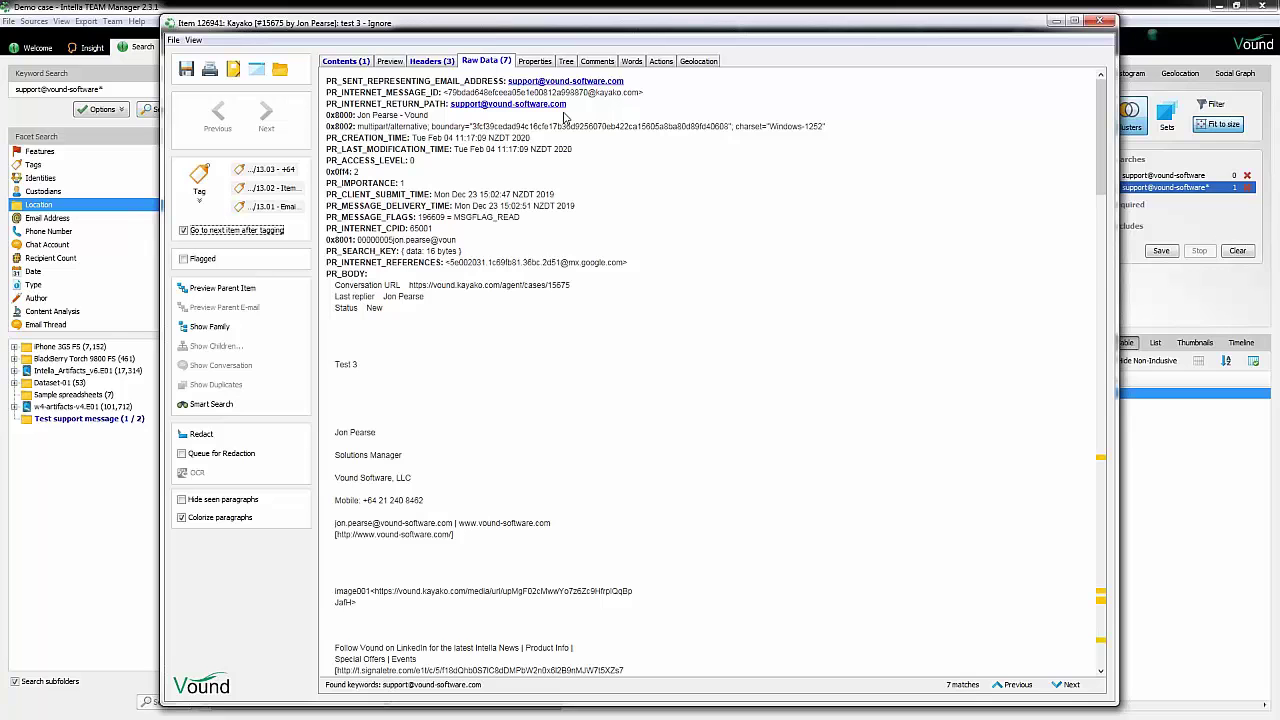
left_click(1101, 21)
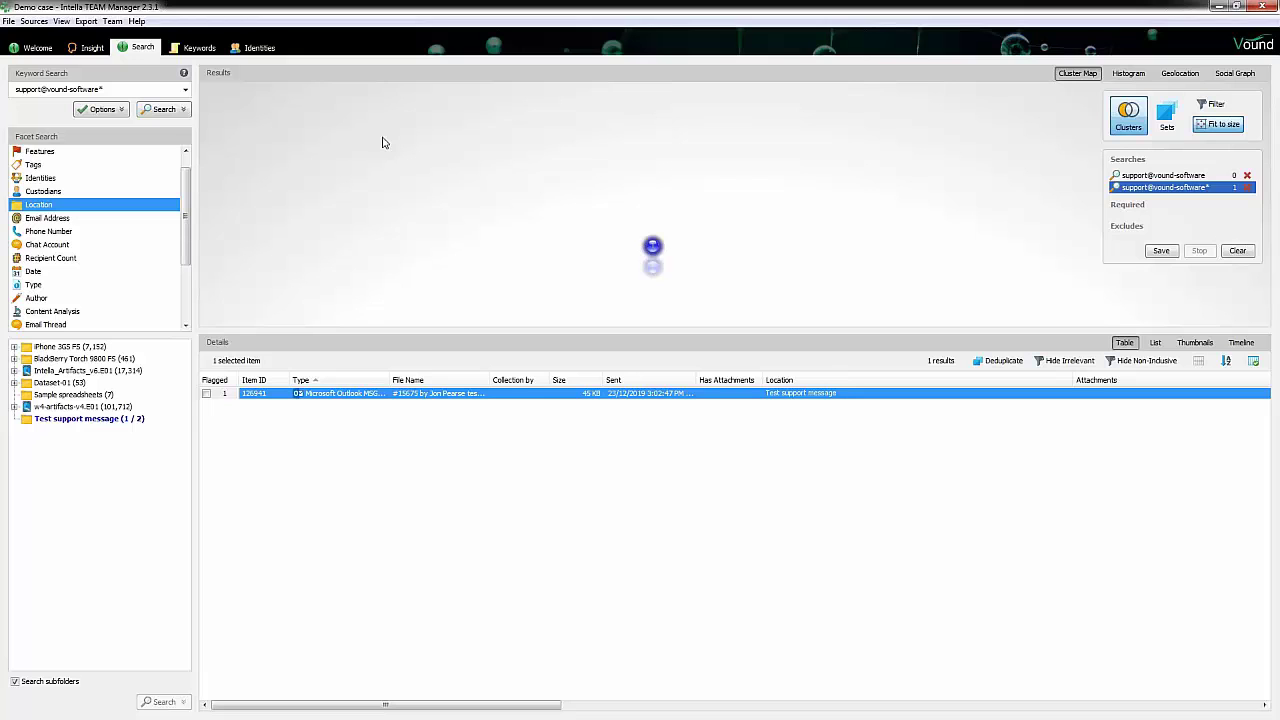
left_click(1234, 251)
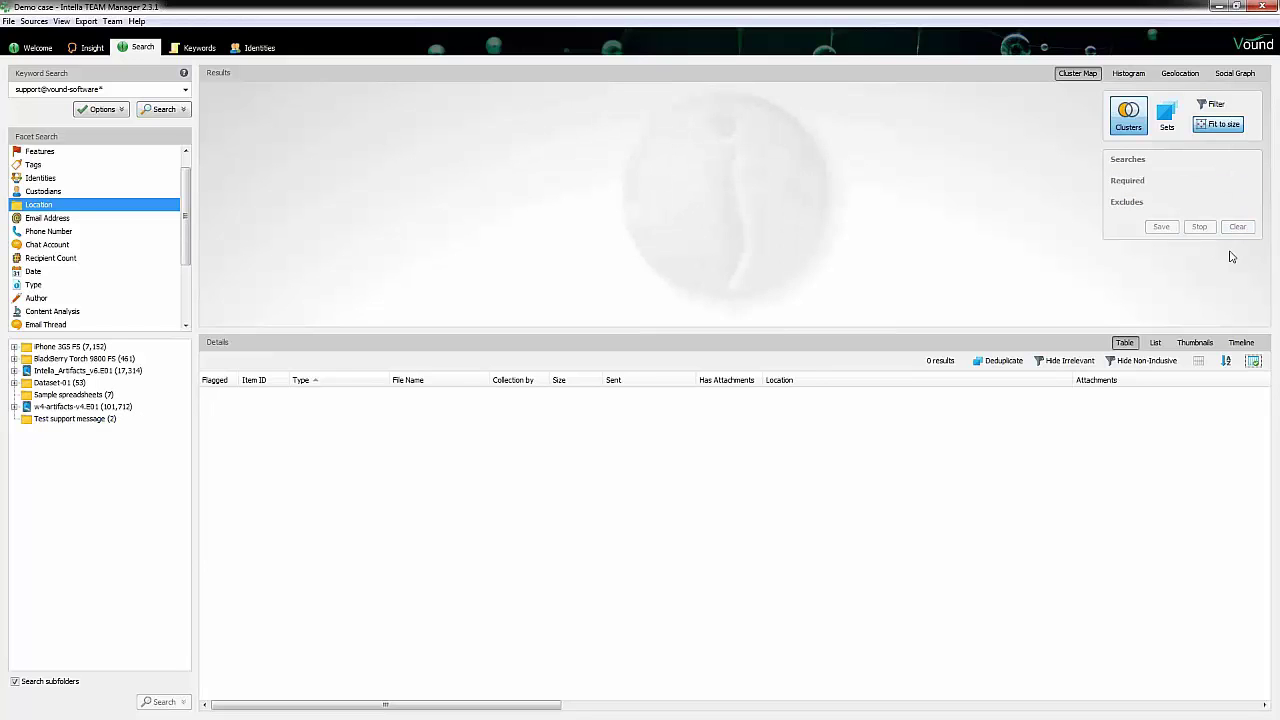
Read the Special characters topic in the Keyword Search Quick Reference and close the reference
left_click(183, 74)
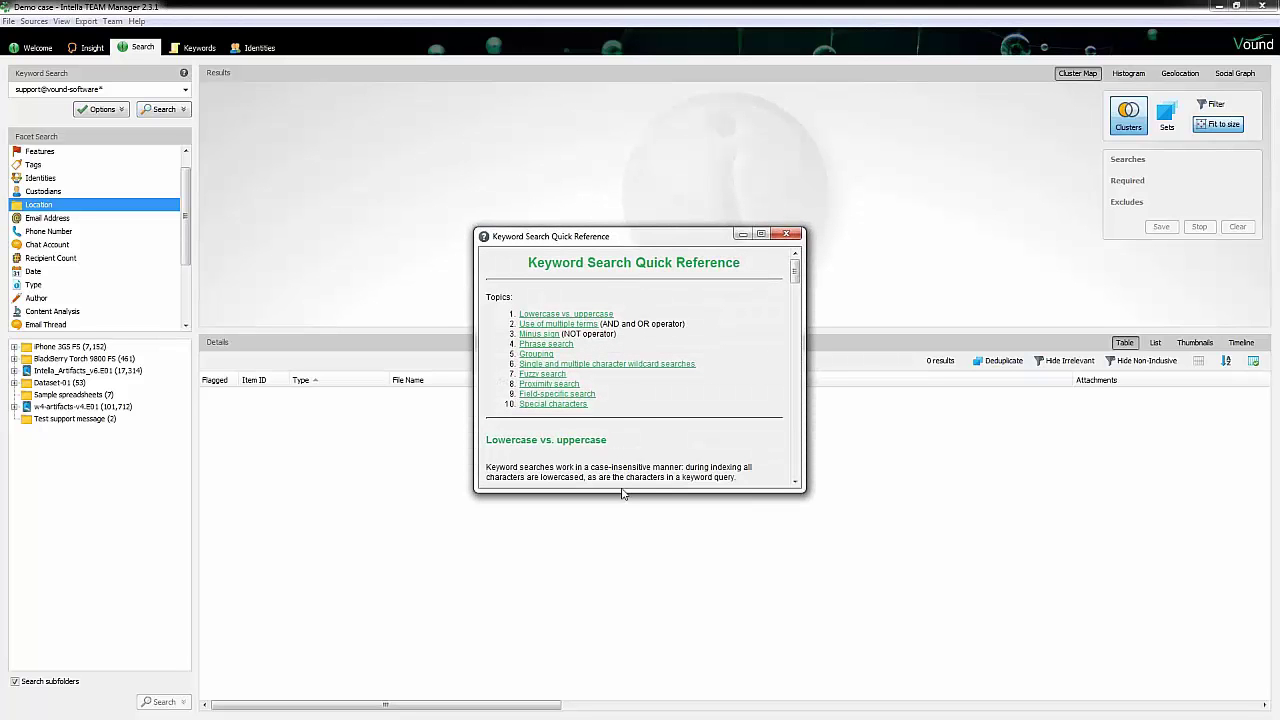
left_click(577, 404)
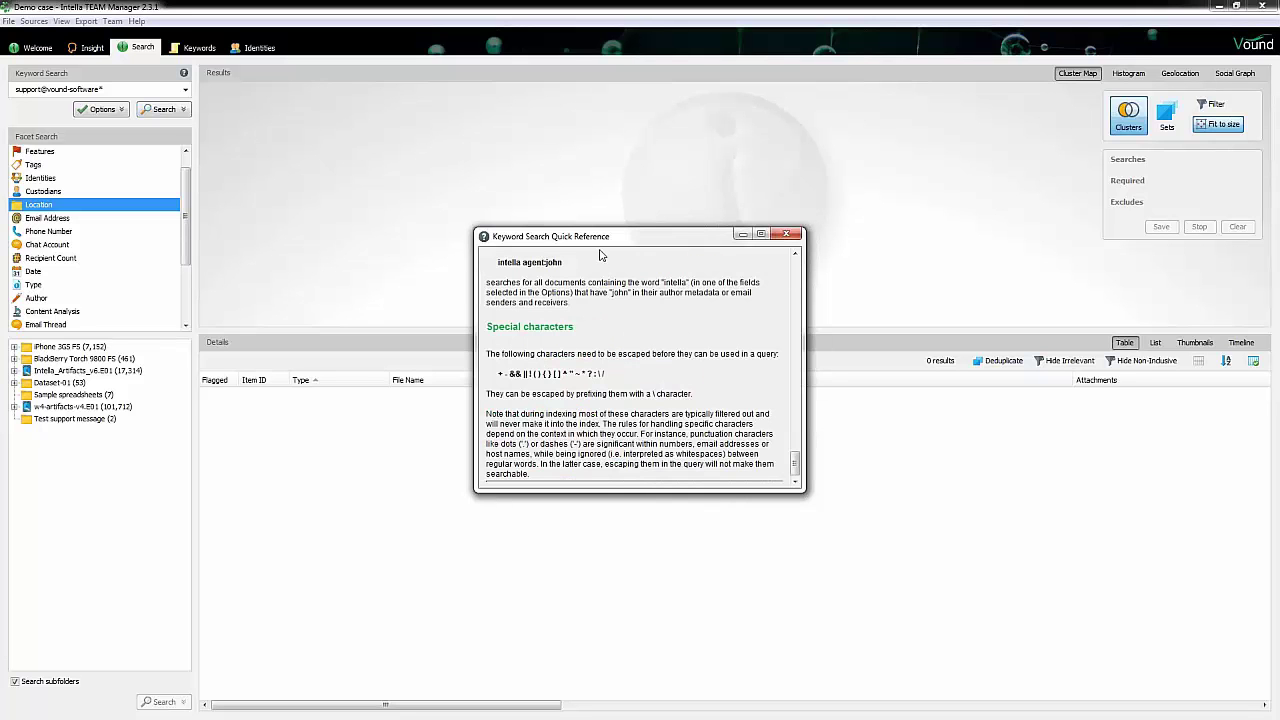
left_click_drag(593, 240, 565, 184)
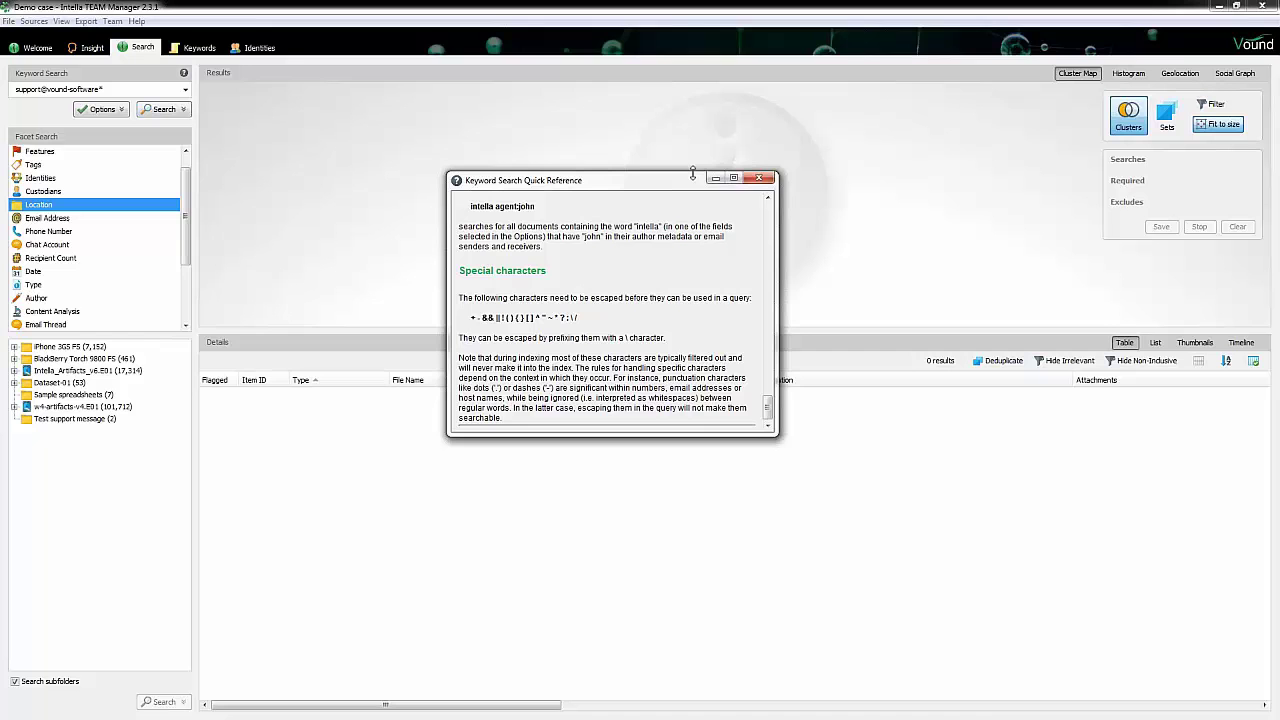
left_click(761, 179)
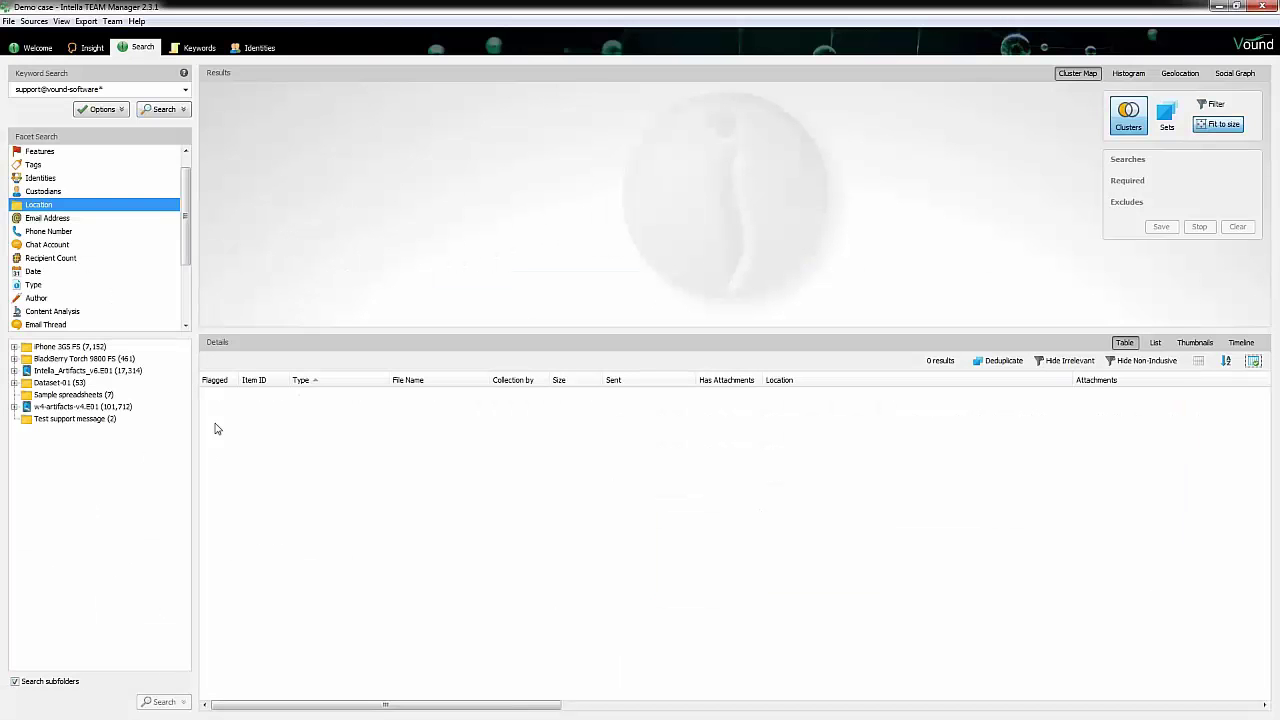
In the Content Analysis facet, start a category named email and load the Email address expression from the Regular Expression Assistant's library
left_click(76, 314)
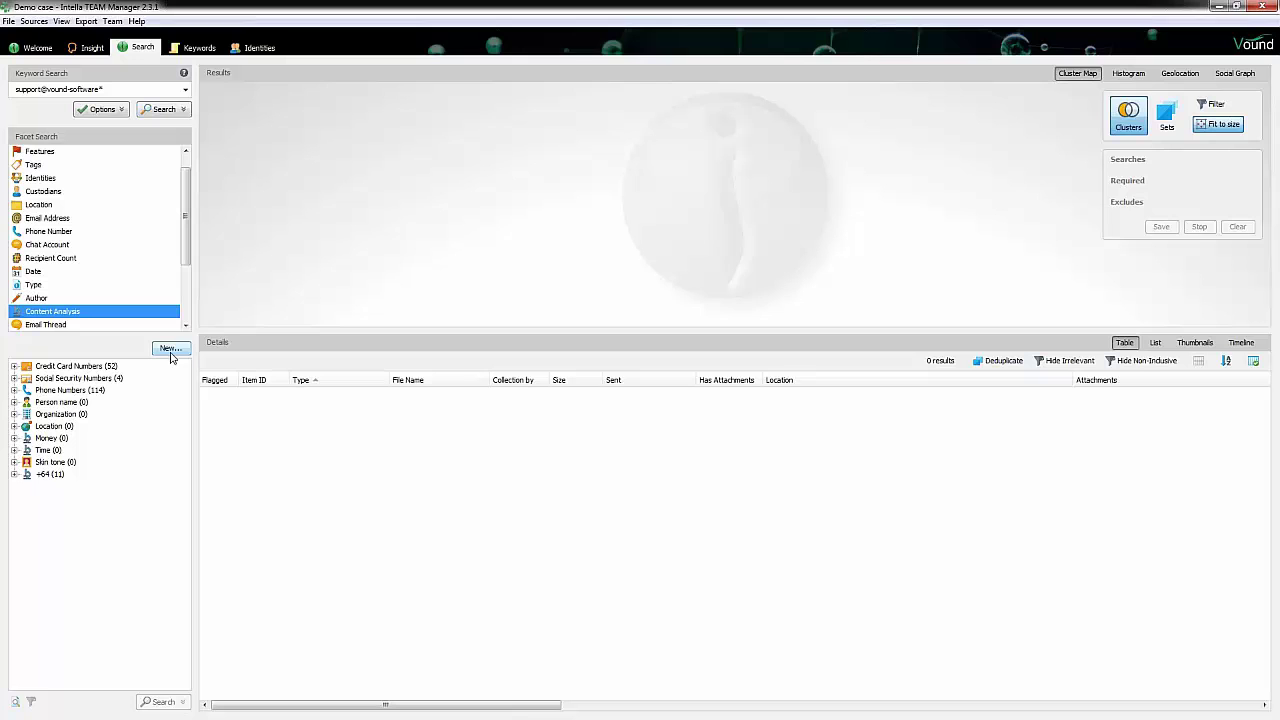
left_click(170, 350)
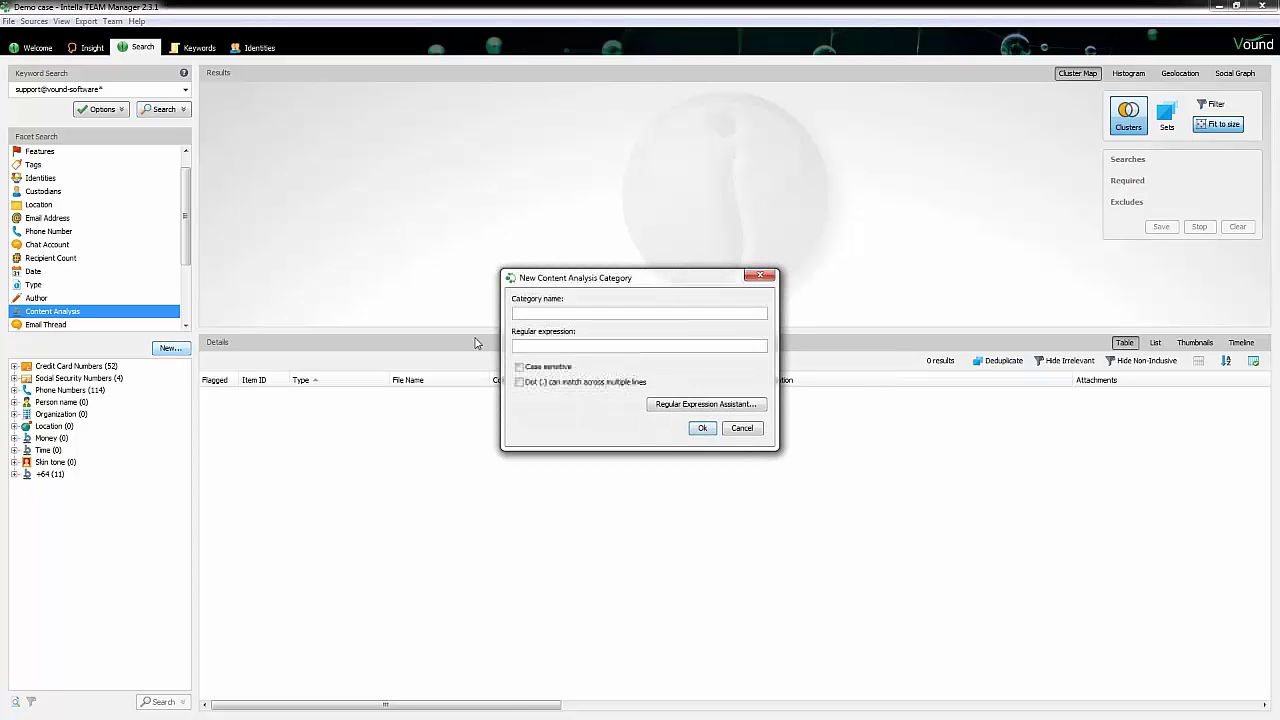
type("email")
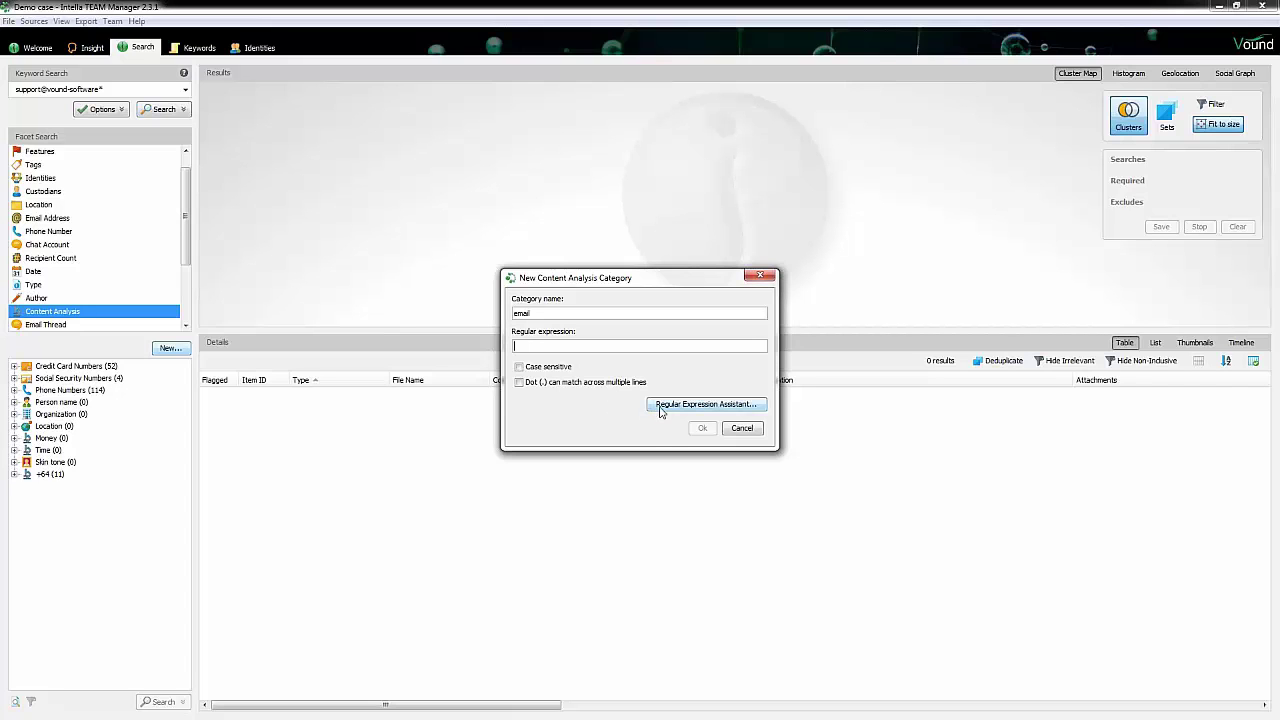
left_click(660, 409)
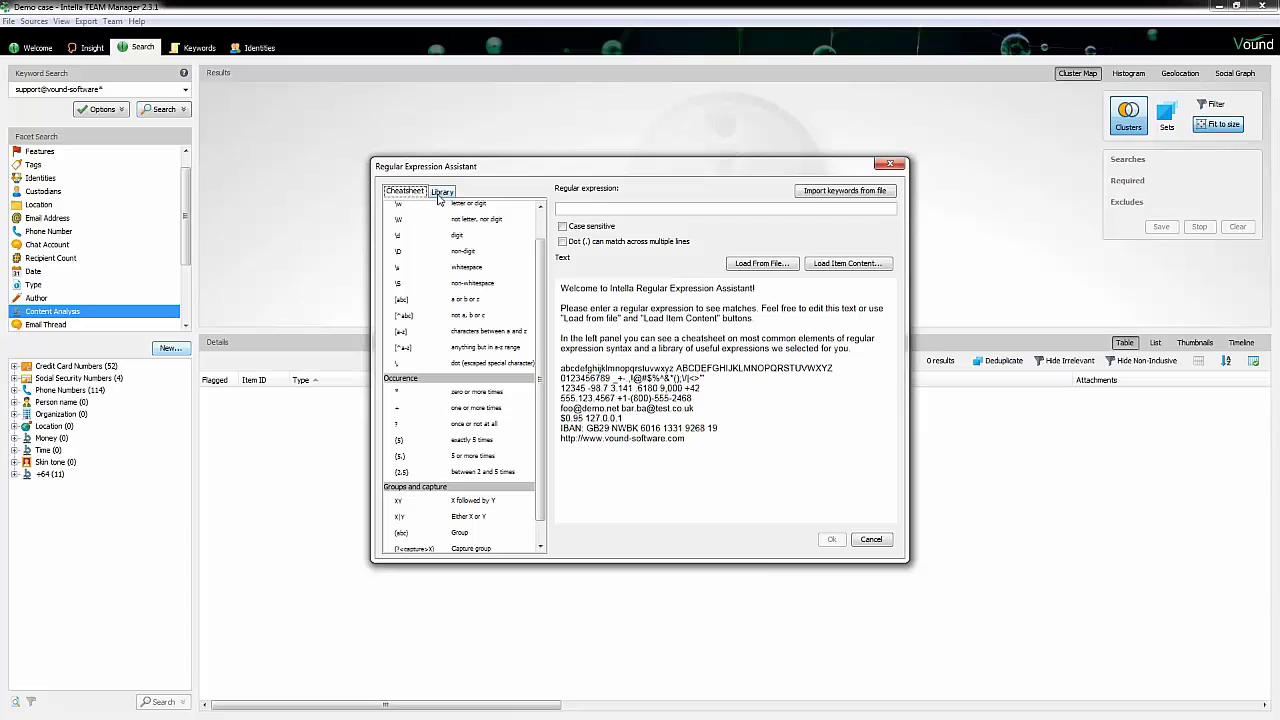
left_click(443, 193)
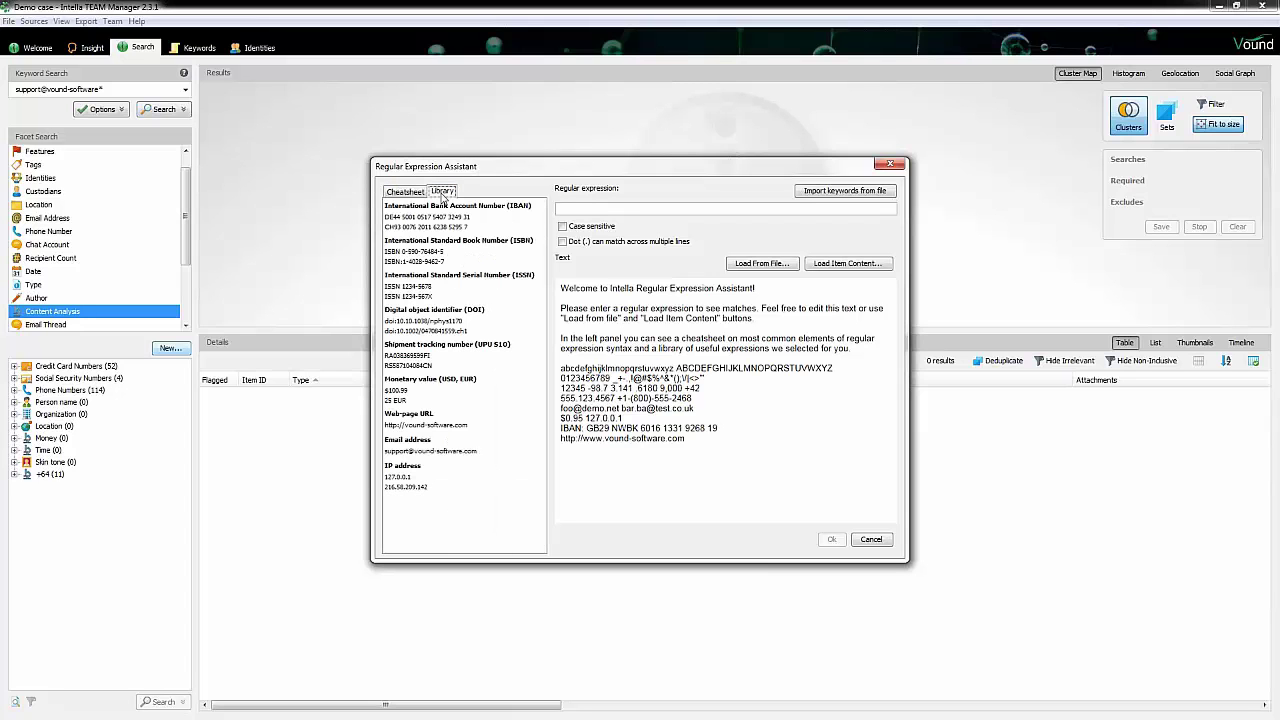
left_click(415, 446)
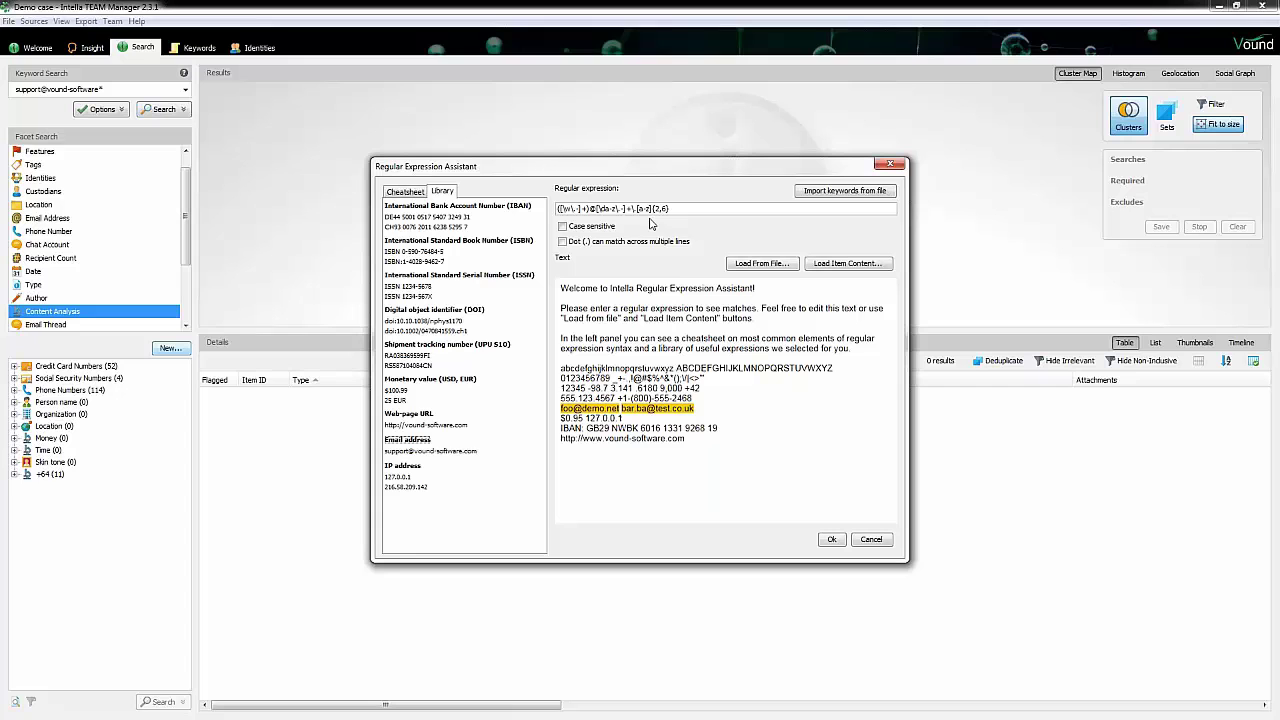
Review the regular expression cheatsheet and the matches in the sample text, and discard the new category
left_click(405, 195)
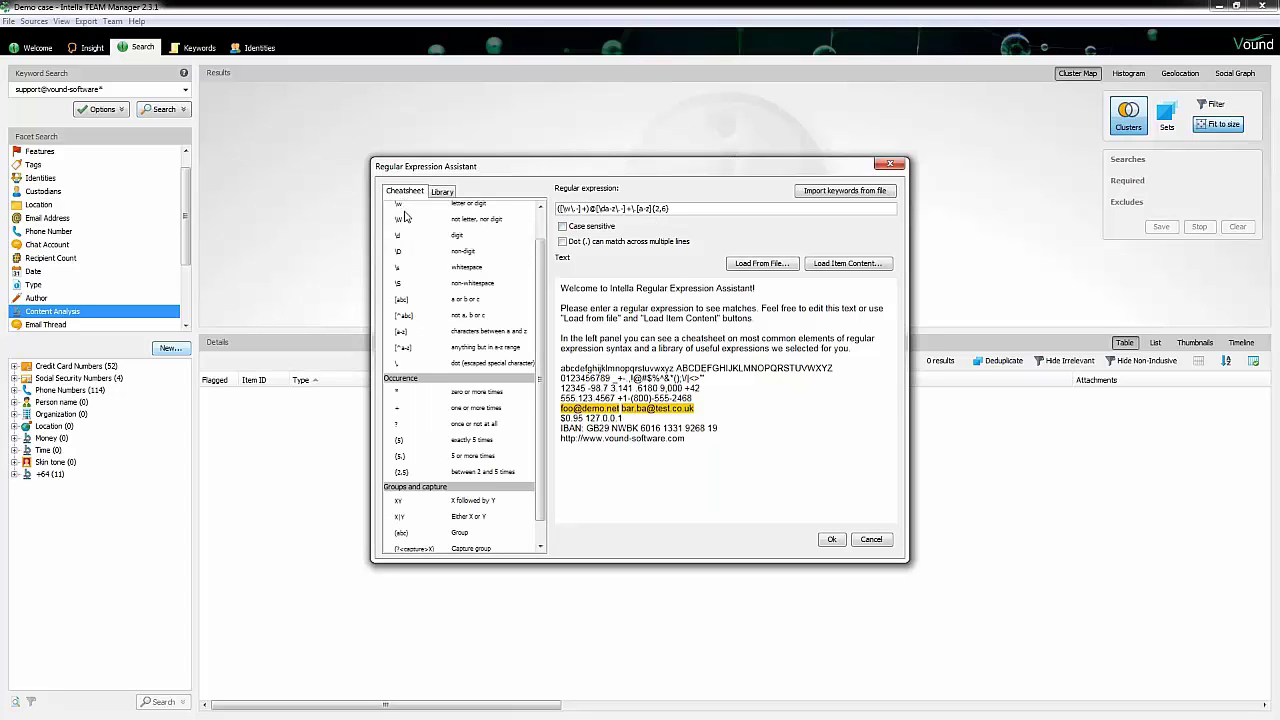
scroll(420, 262, "up", 1)
scroll(420, 262, "up", 3)
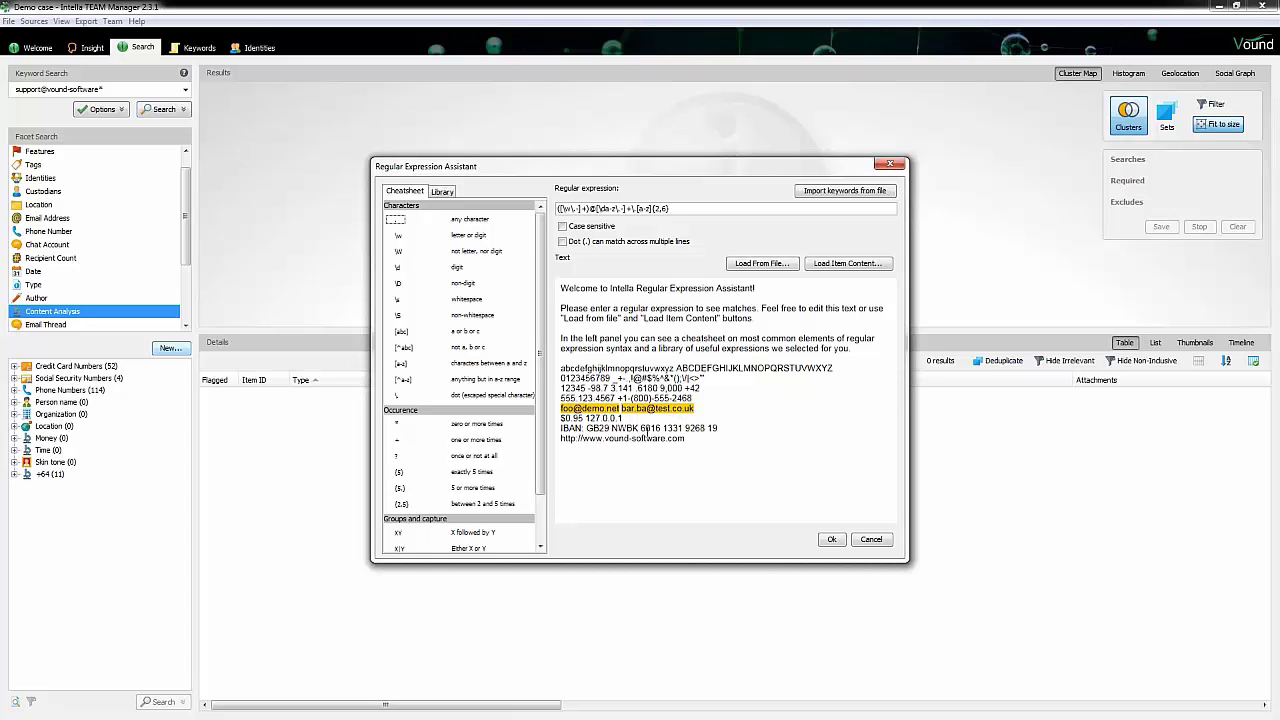
left_click(572, 419)
left_click(621, 418)
left_click(870, 541)
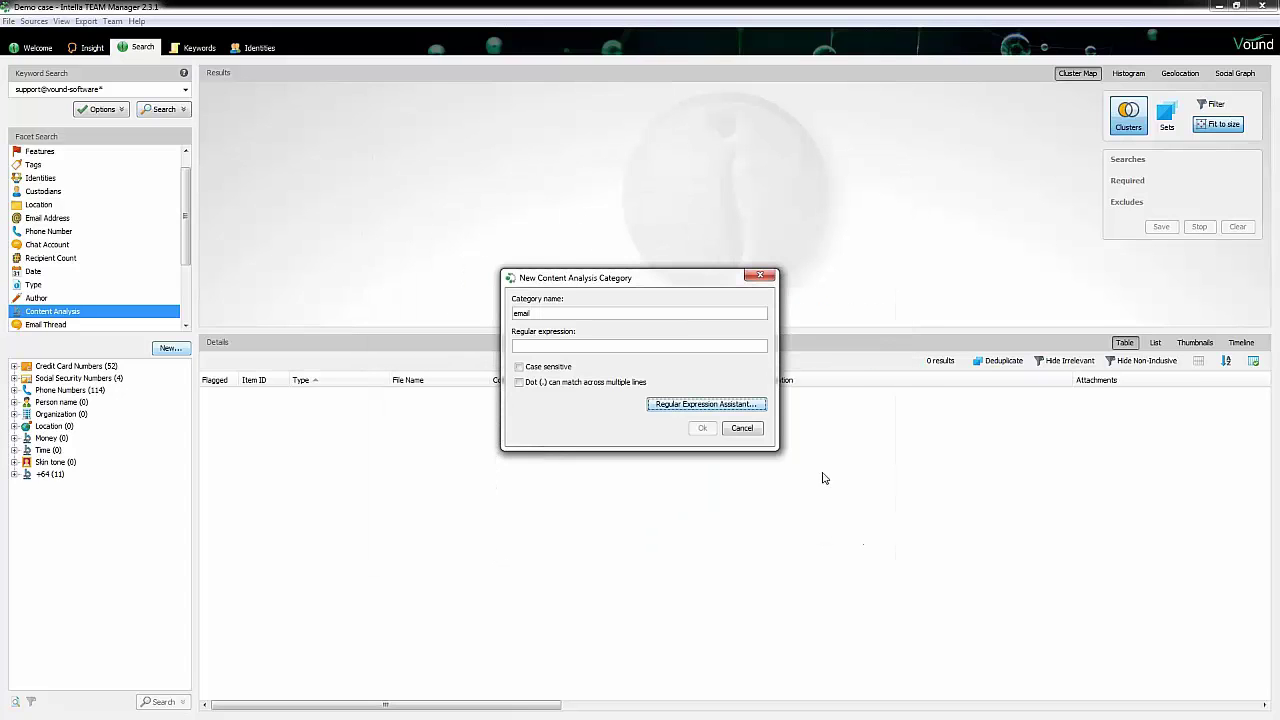
left_click(741, 428)
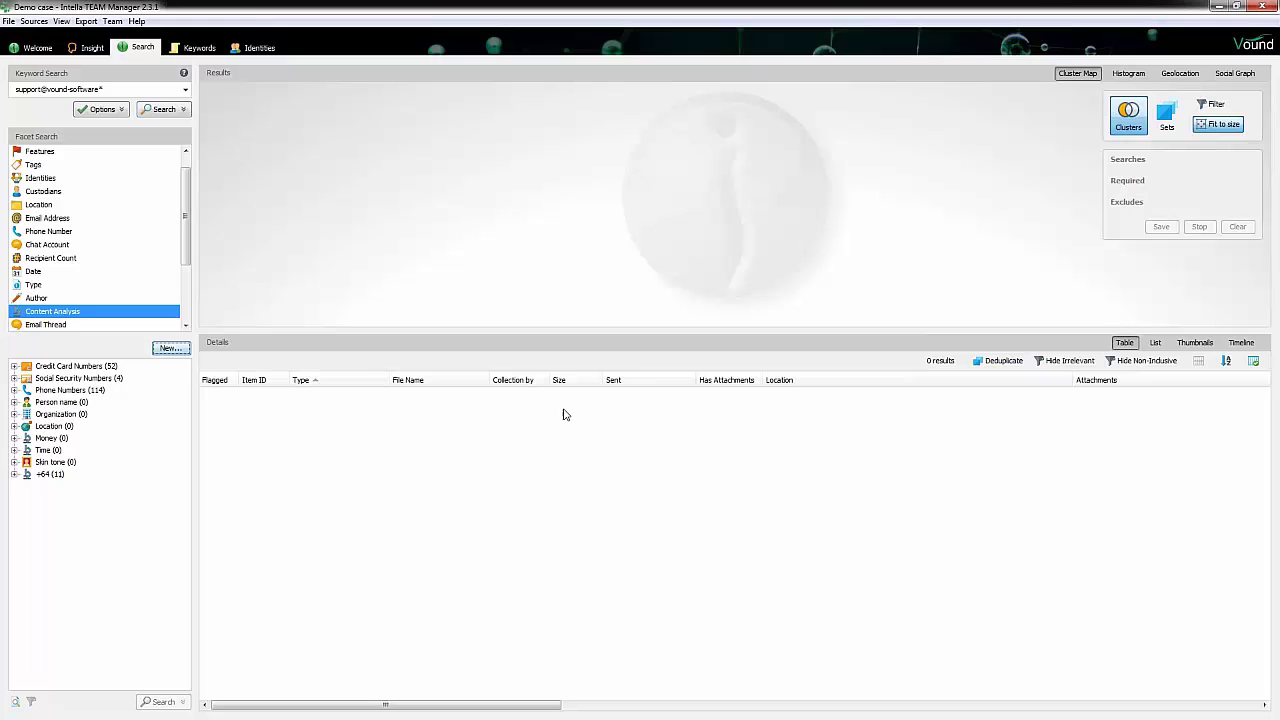
Open the existing +64 content analysis category for editing and bring up its expression in the Regular Expression Assistant
left_click(58, 476)
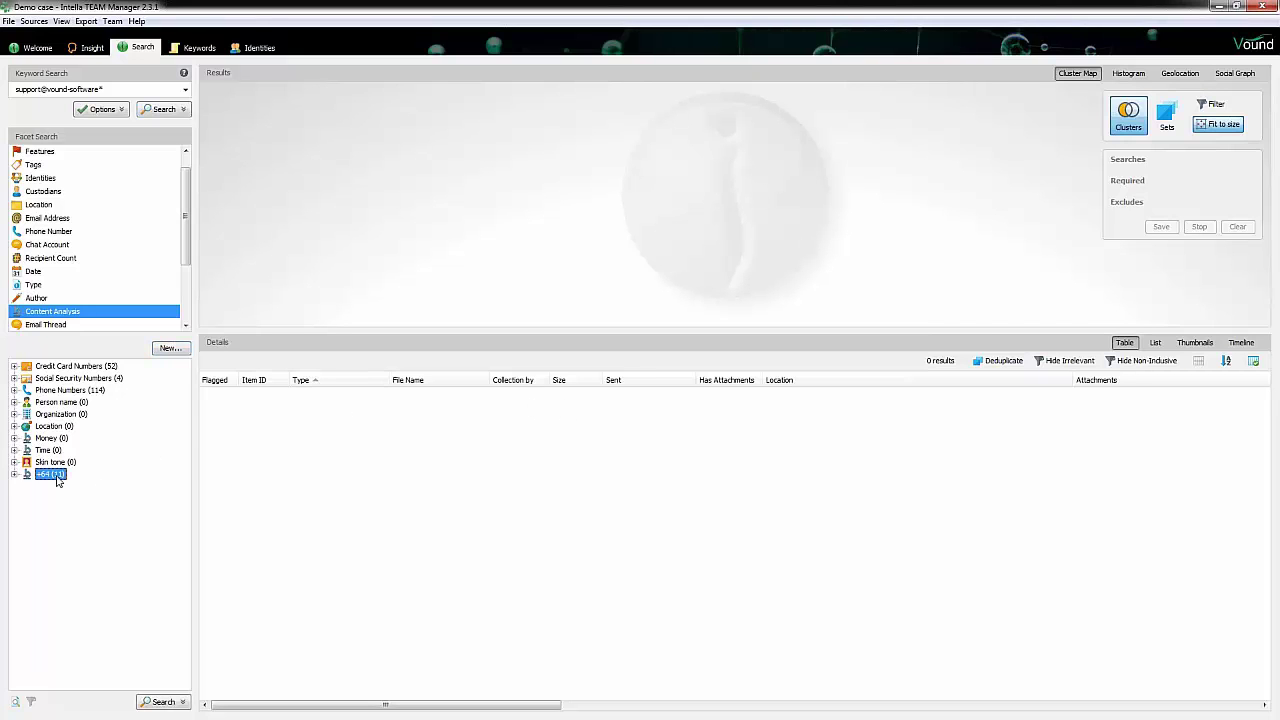
right_click(58, 478)
left_click(84, 486)
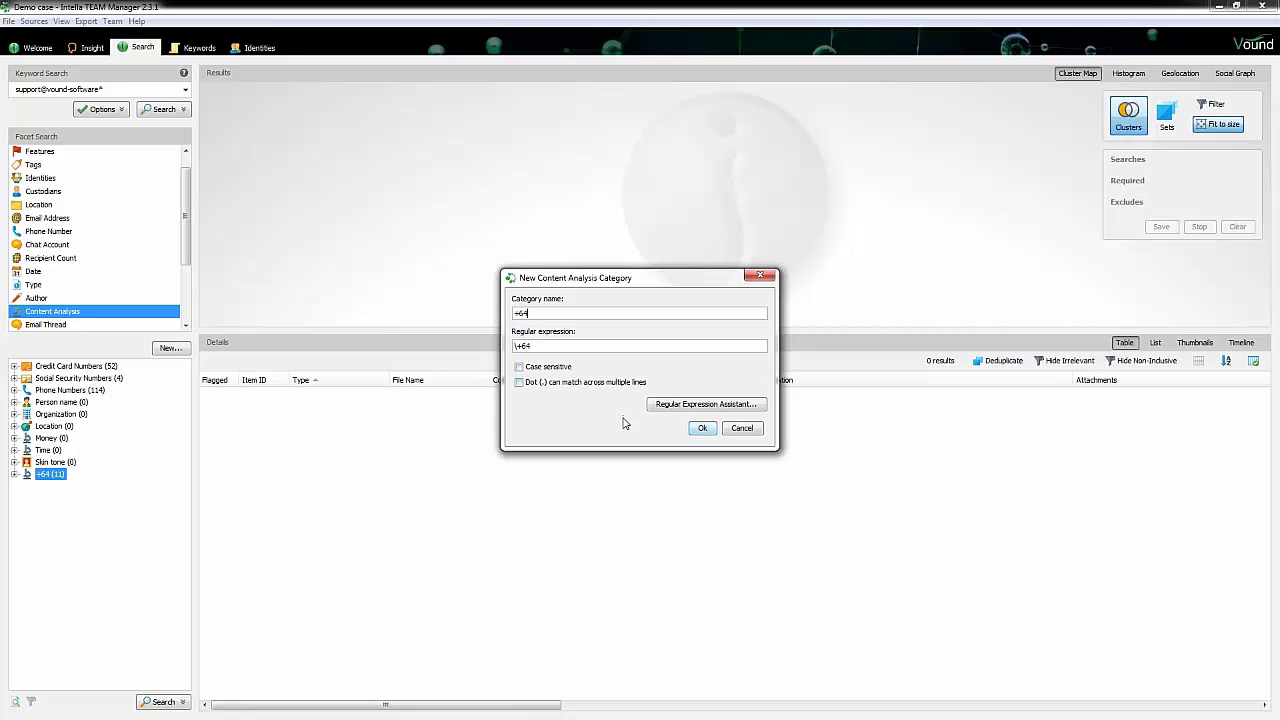
left_click(661, 406)
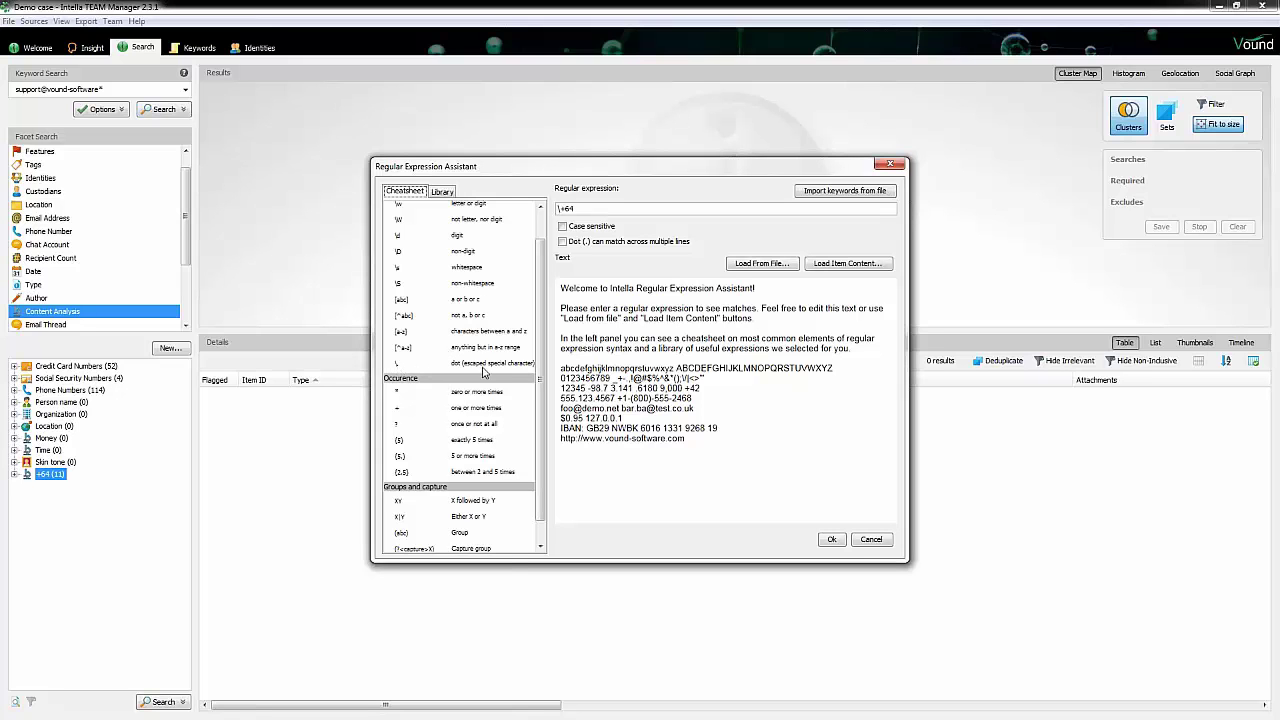
Test the expression \+64 by adding a +64 line to the assistant's sample text, and leave the category without saving
left_click(692, 437)
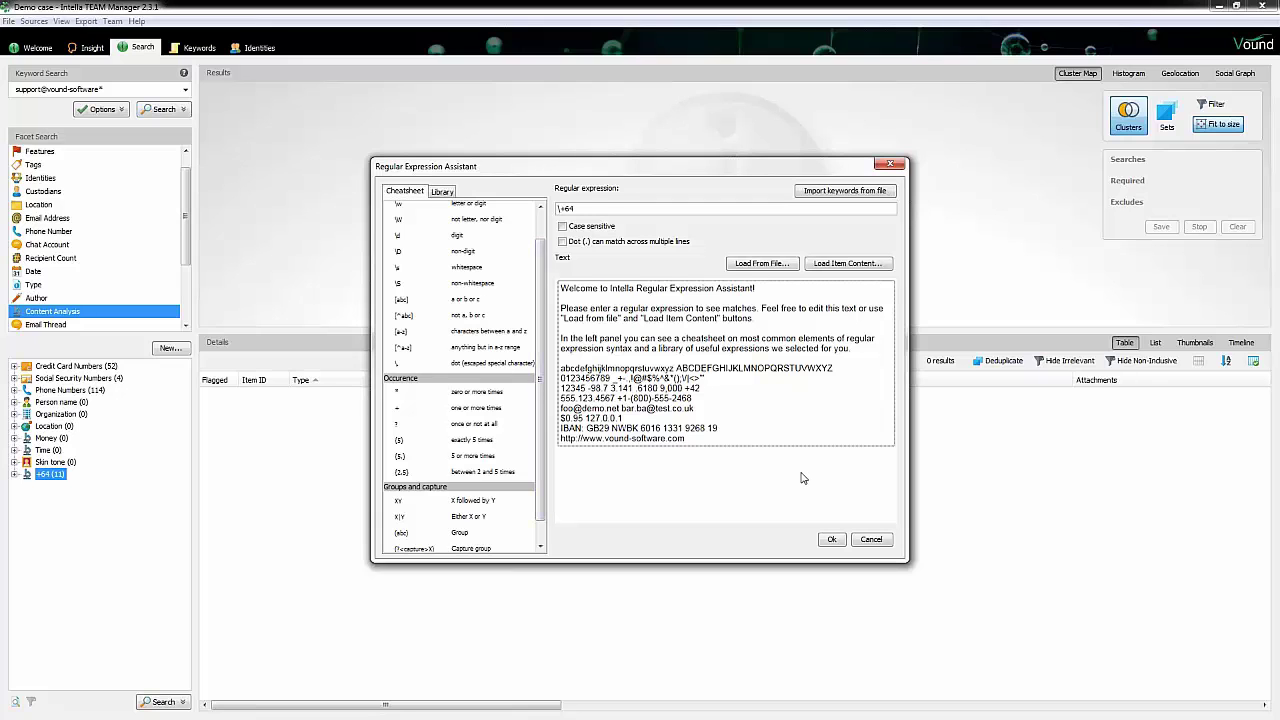
key("Return")
key("Return")
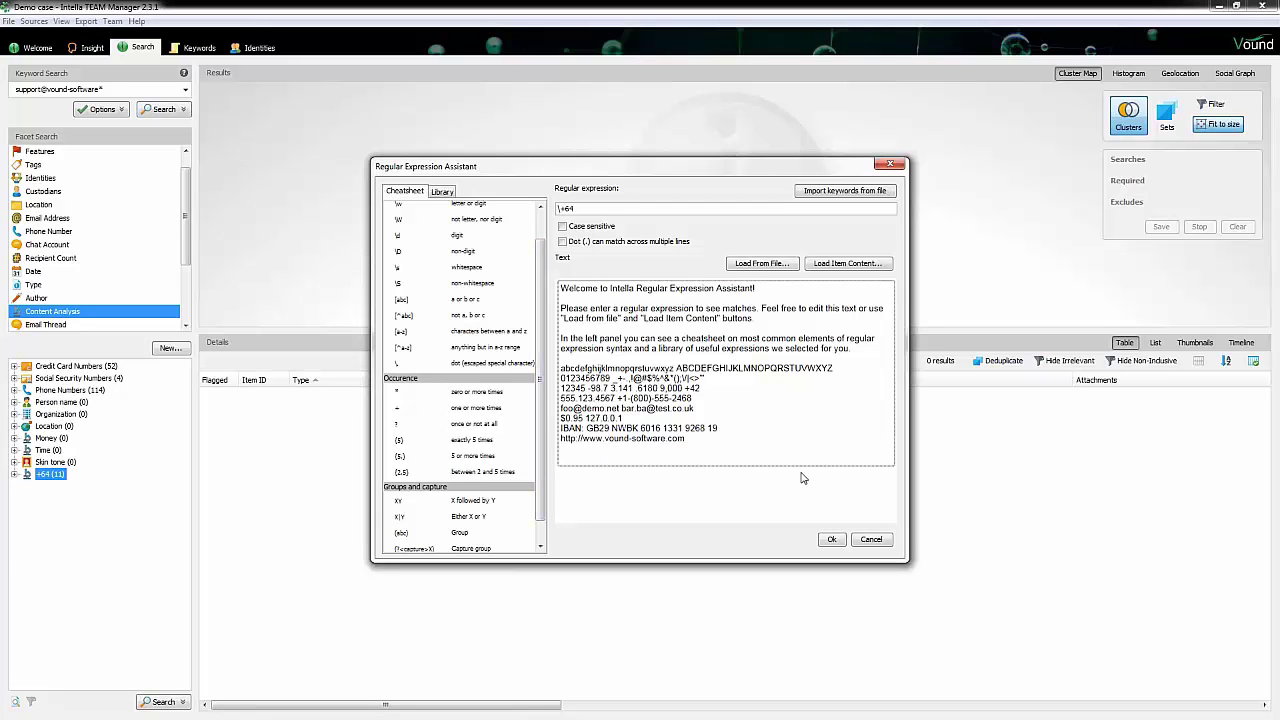
type("+64")
key("Return")
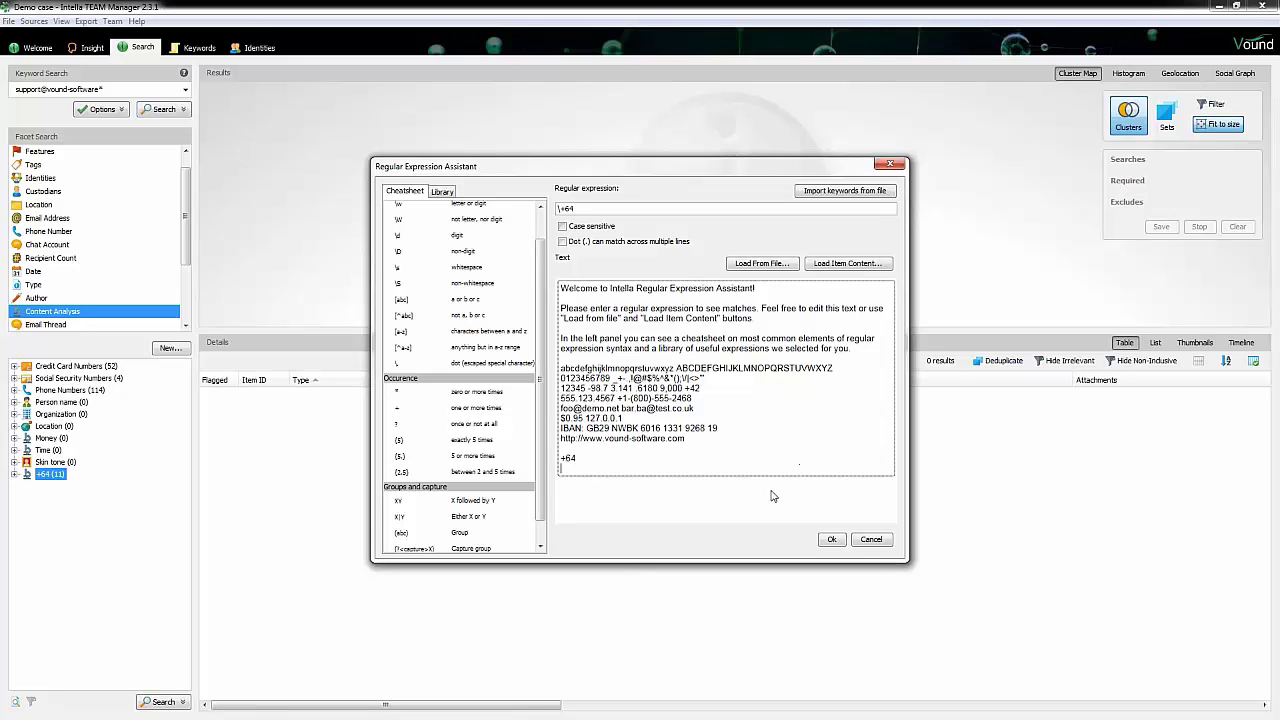
left_click(773, 496)
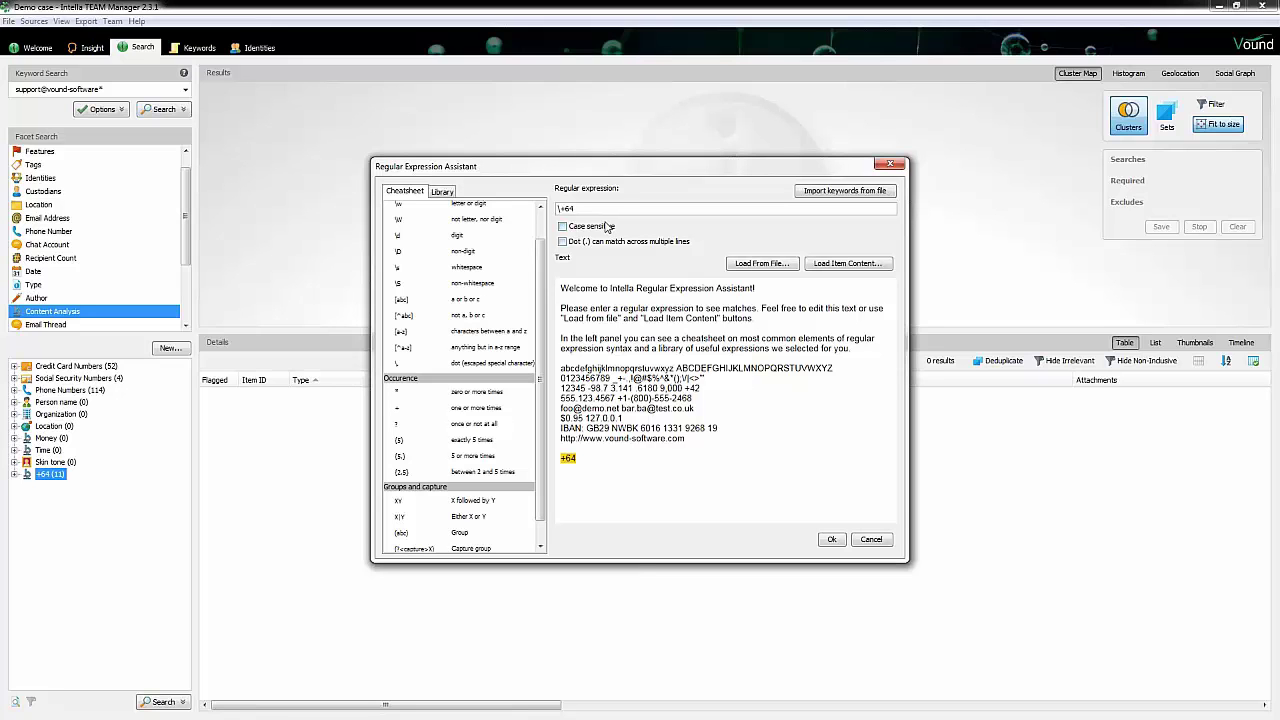
left_click(871, 540)
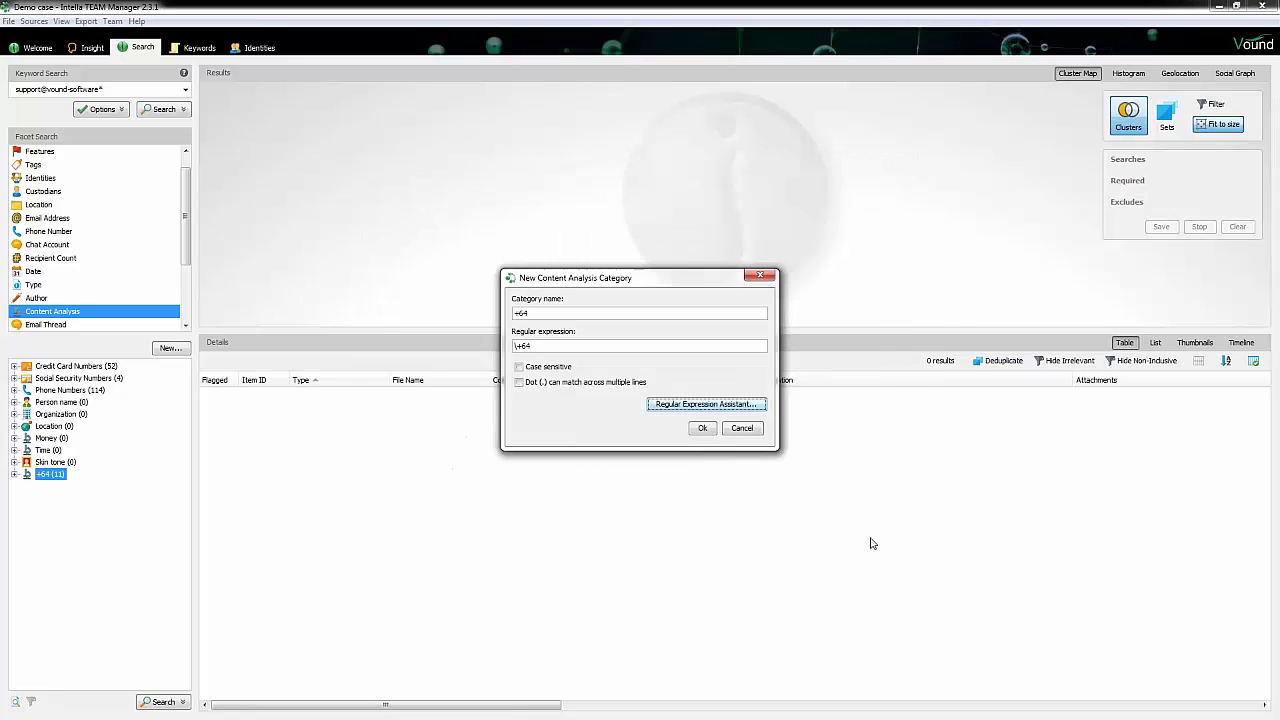
left_click(756, 431)
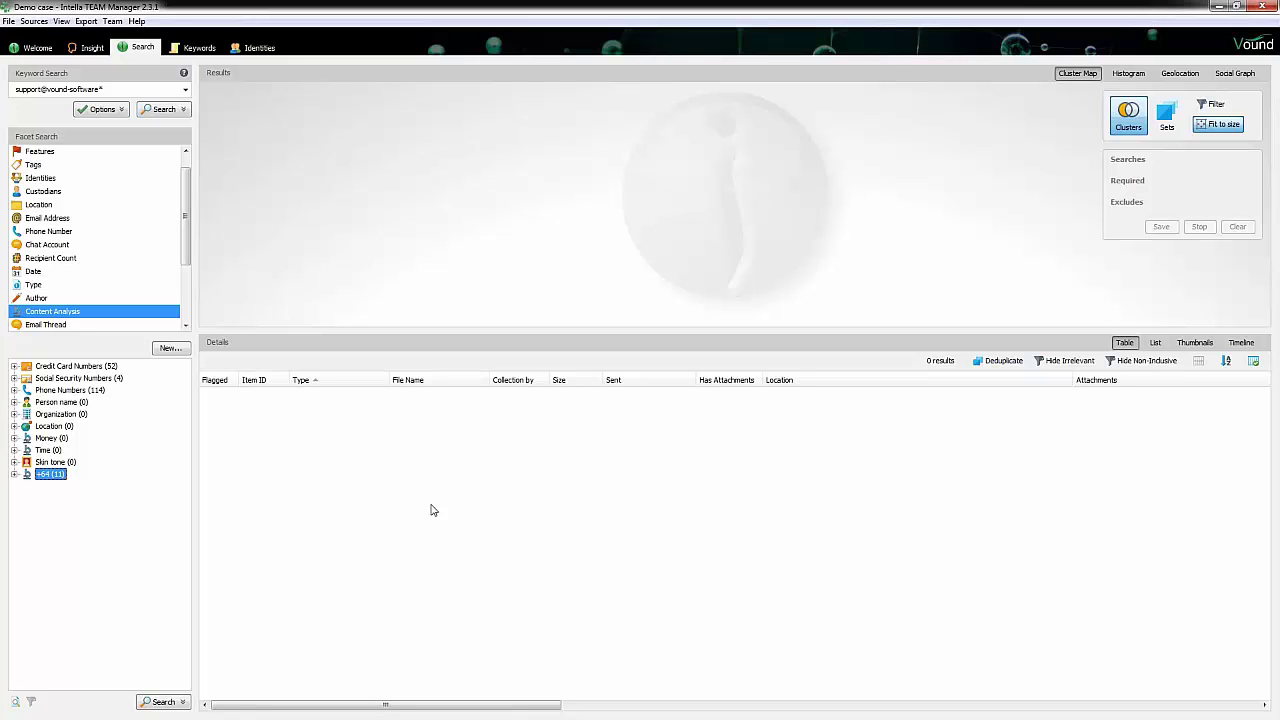
Search the Location facet for Dataset-01, list its items, and select all of them
left_click(47, 207)
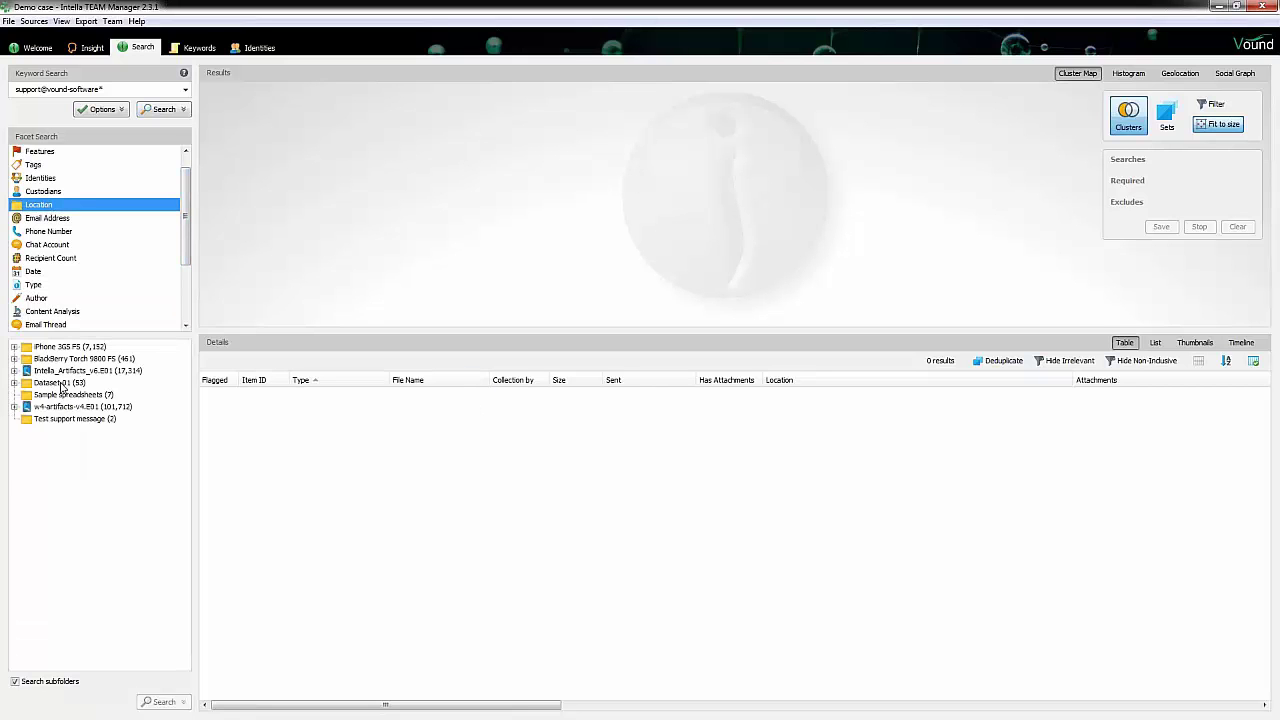
left_click(65, 385)
left_click(161, 701)
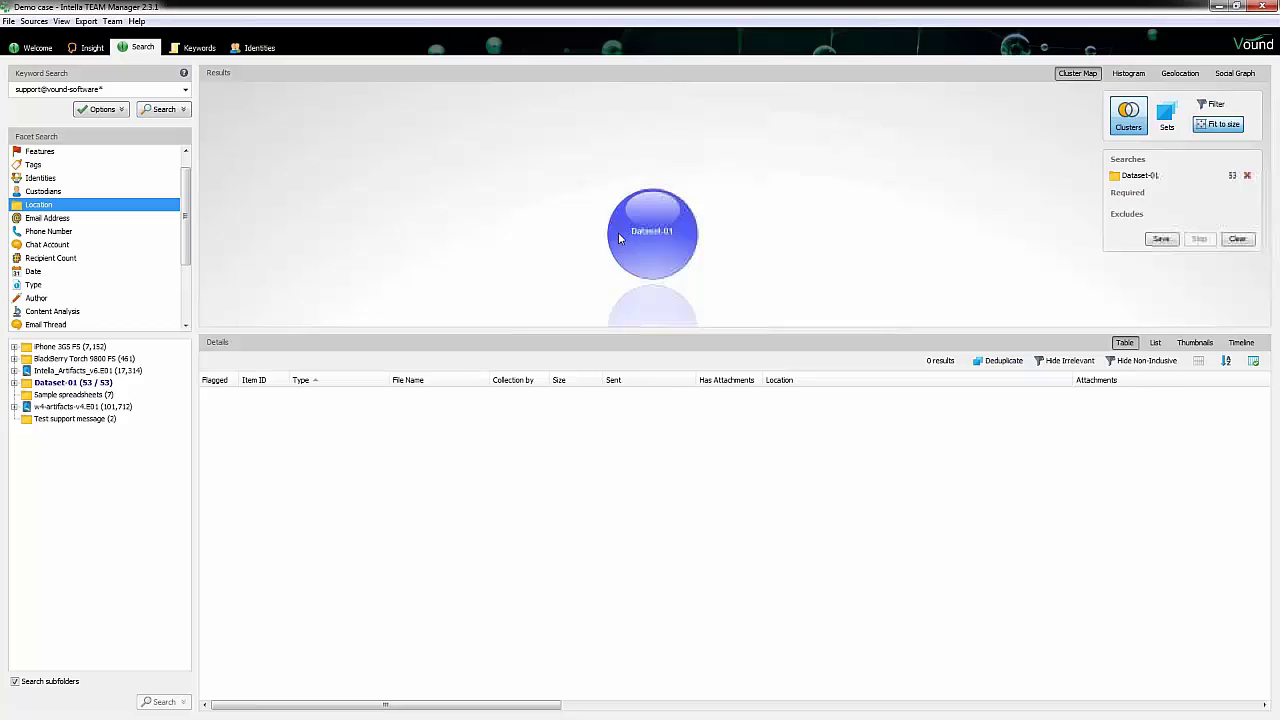
left_click(658, 222)
left_click(500, 425)
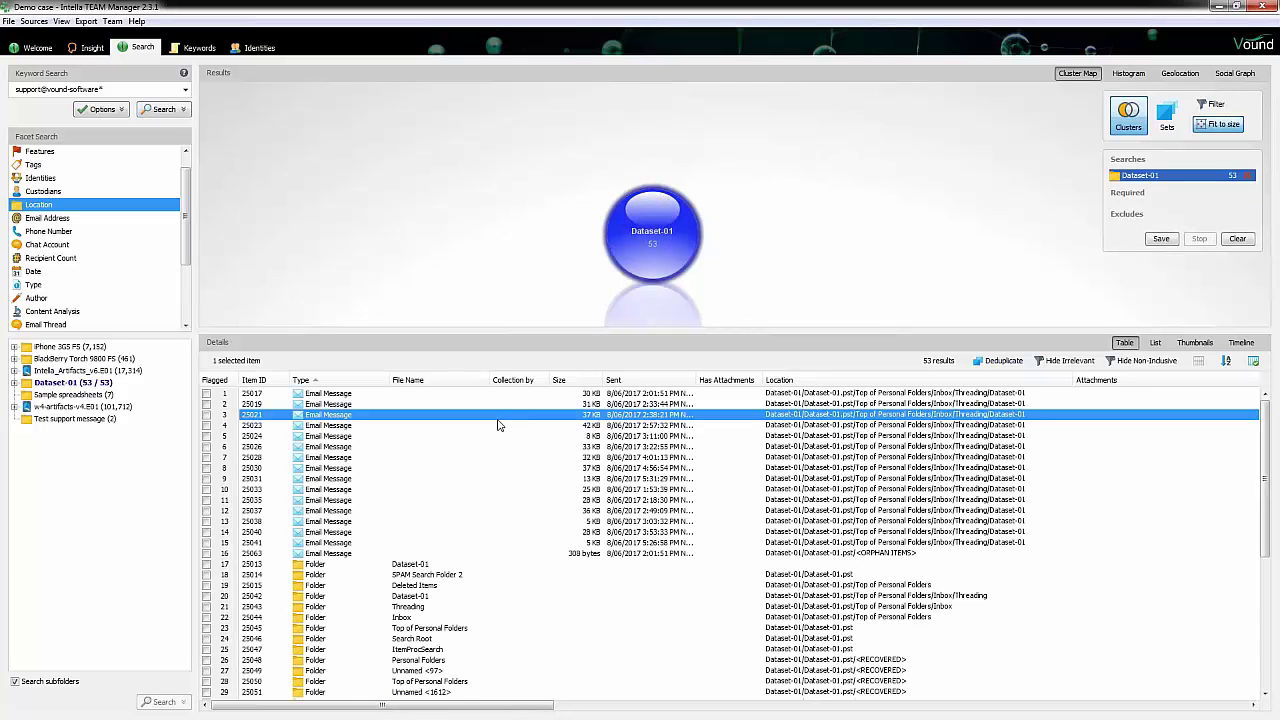
key("ctrl+a")
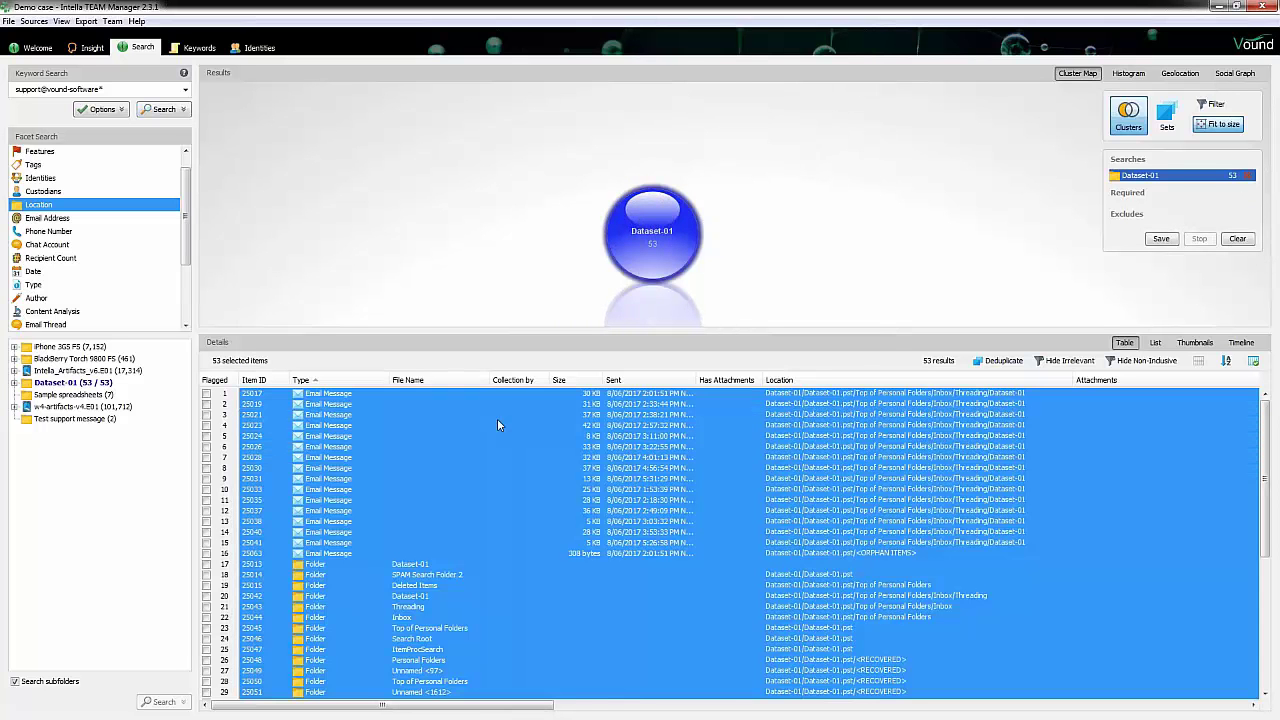
Run Content Analysis on the selected items with only the +64 category enabled and existing facet values replaced
right_click(499, 425)
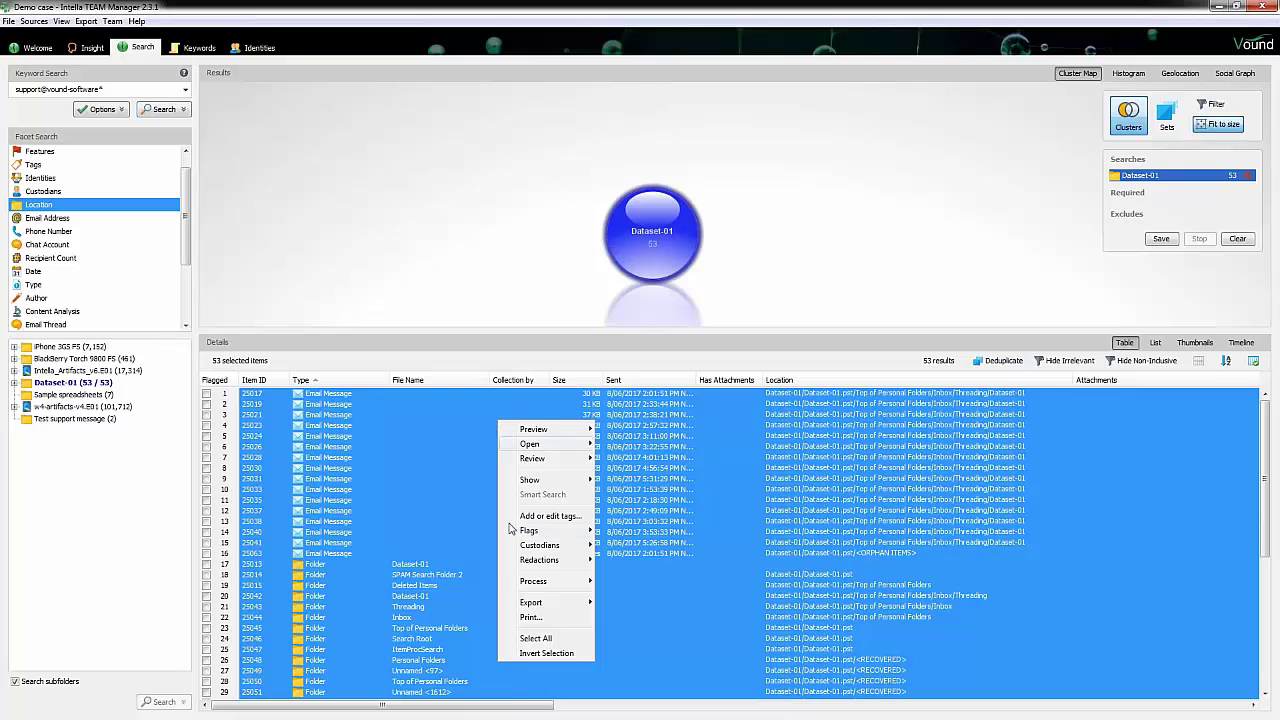
mouse_move(537, 584)
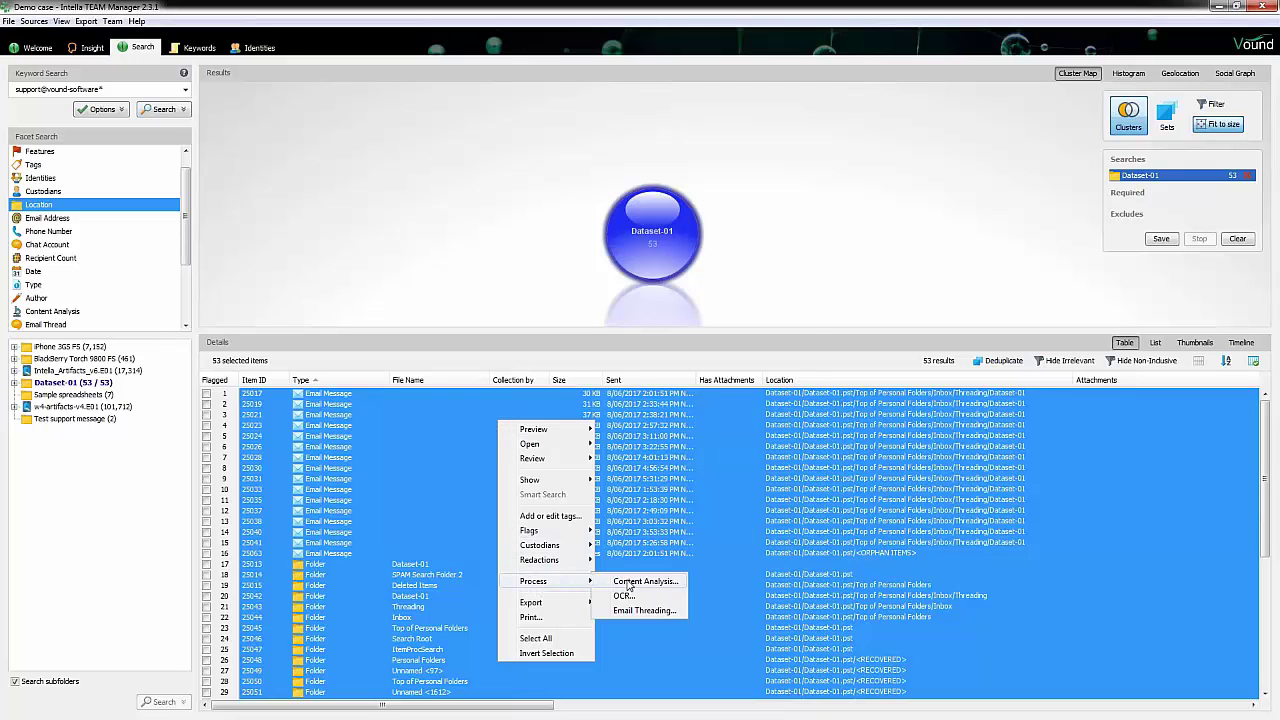
left_click(627, 582)
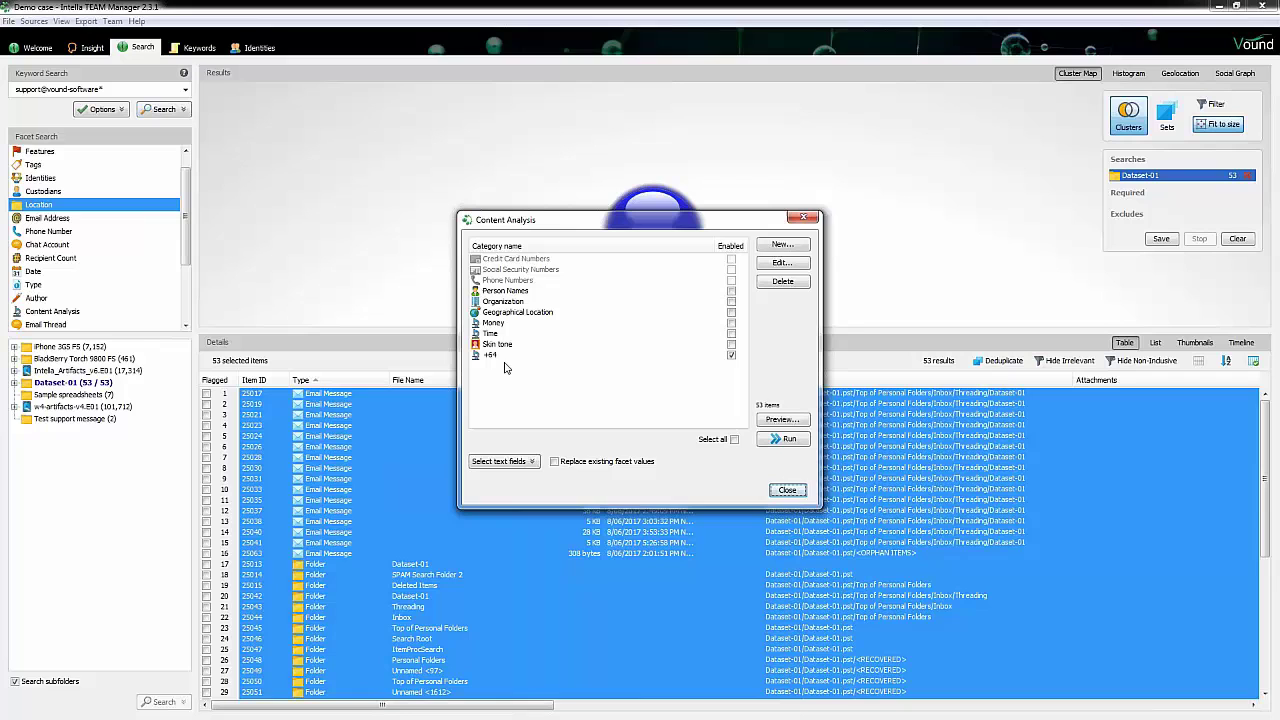
left_click(732, 356)
left_click(556, 462)
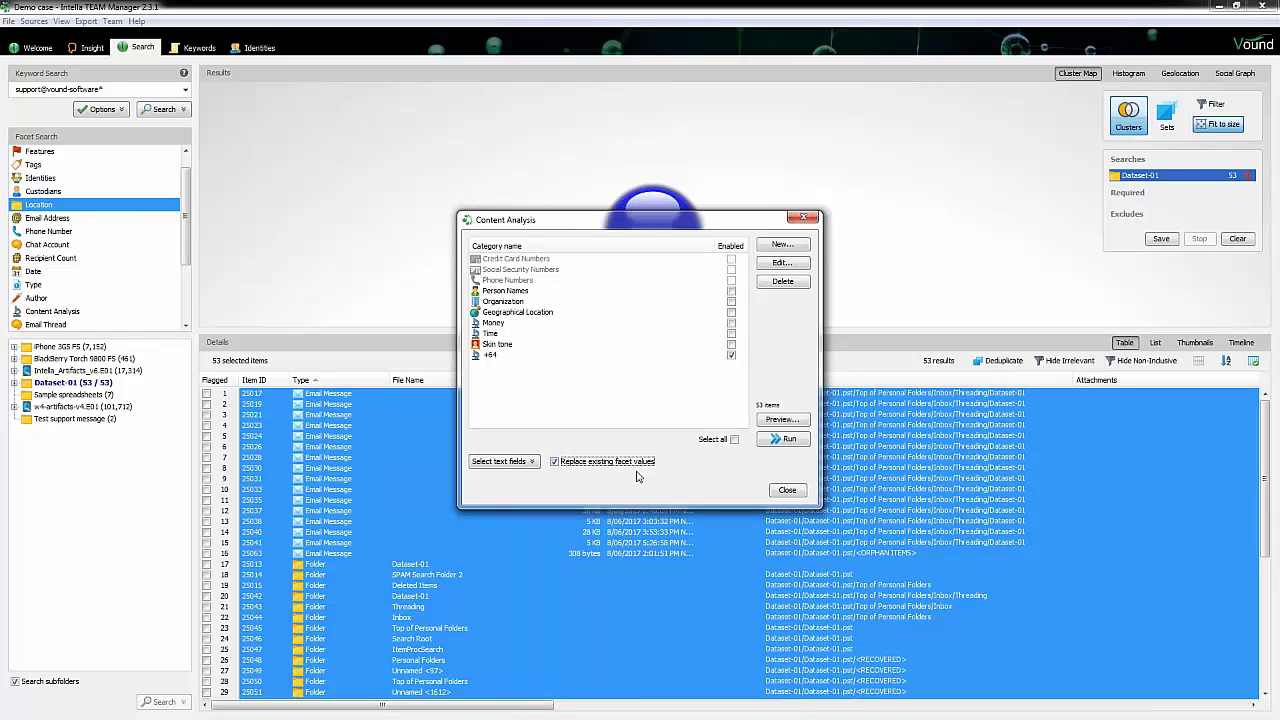
left_click(774, 441)
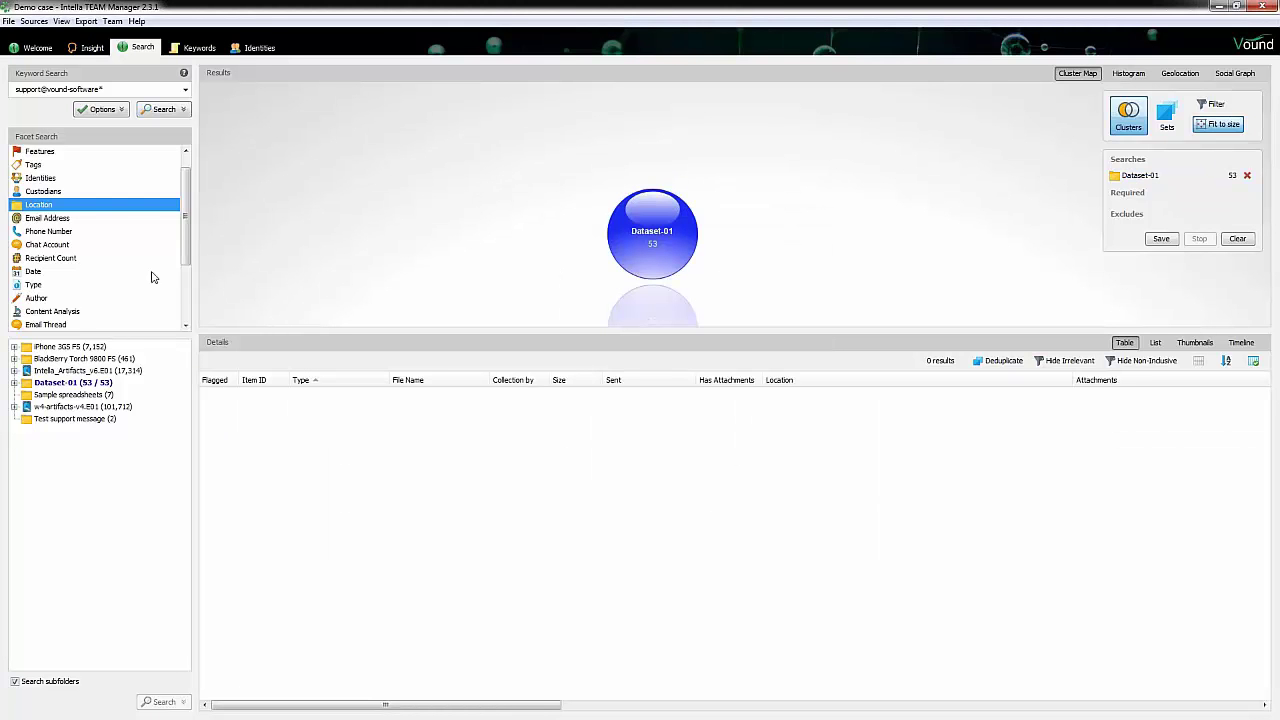
In the Content Analysis facet, expand the +64 category and search for its +64 value
left_click(71, 314)
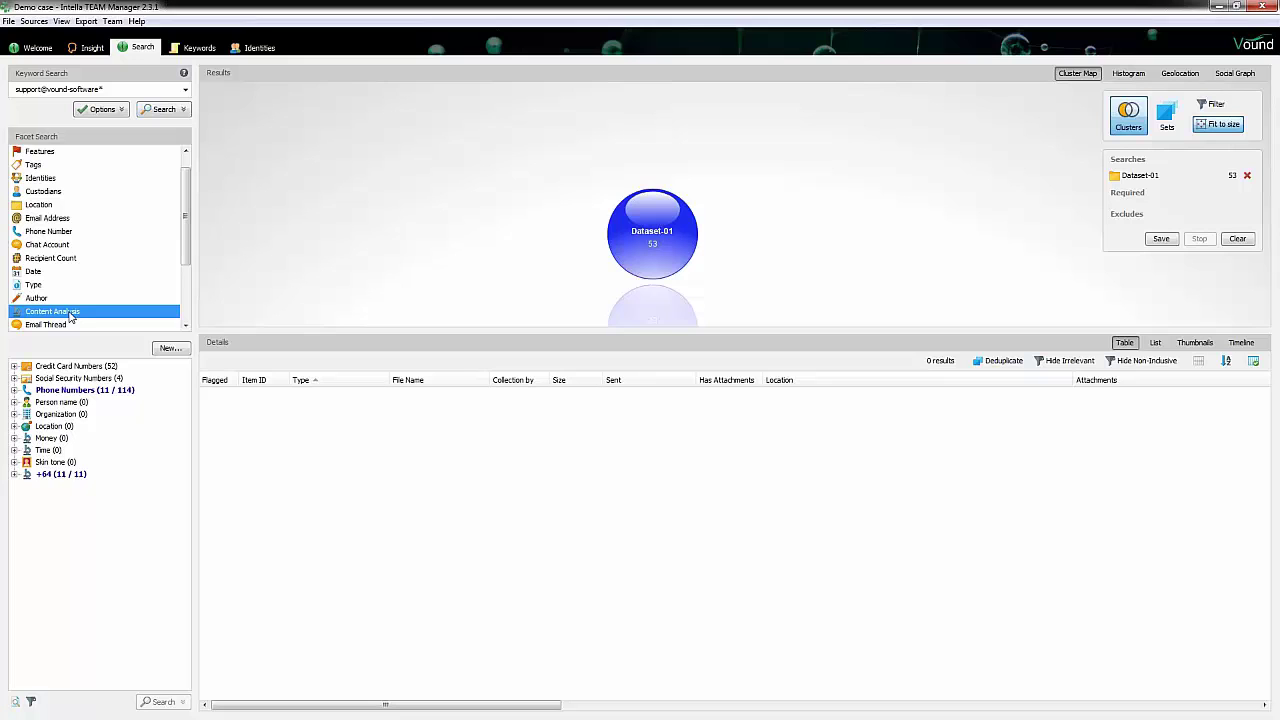
left_click(14, 474)
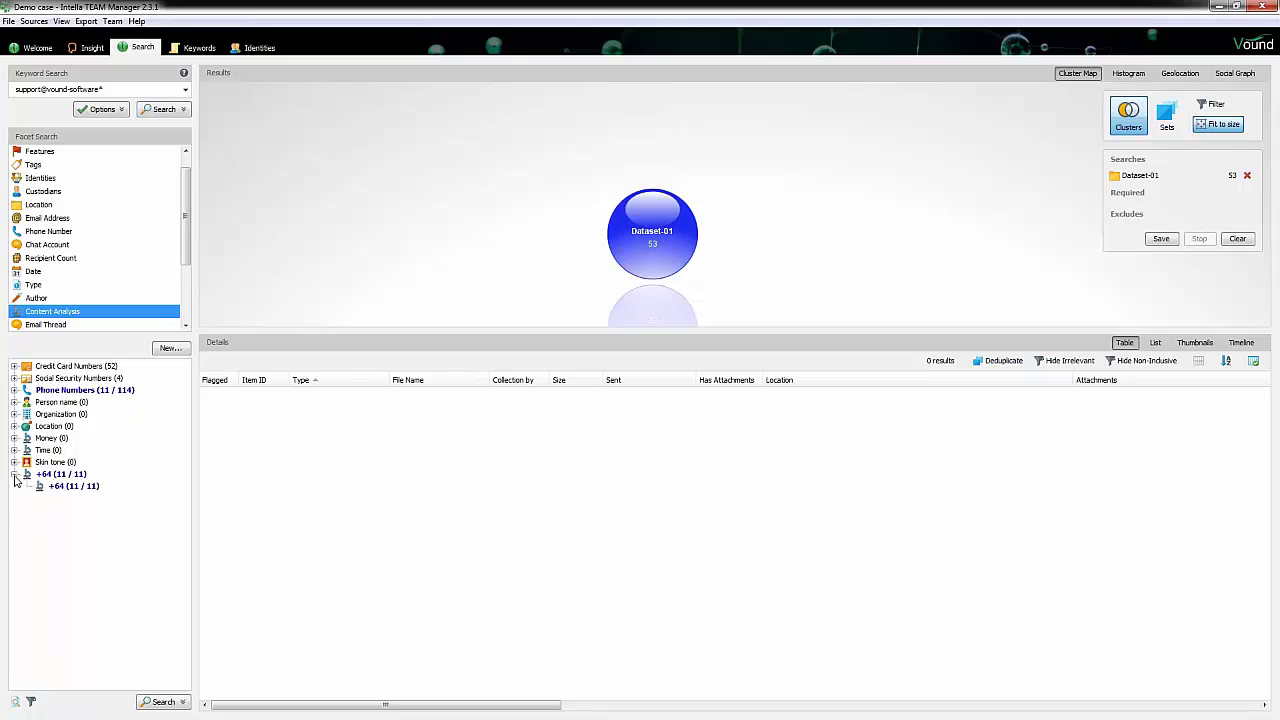
left_click(68, 487)
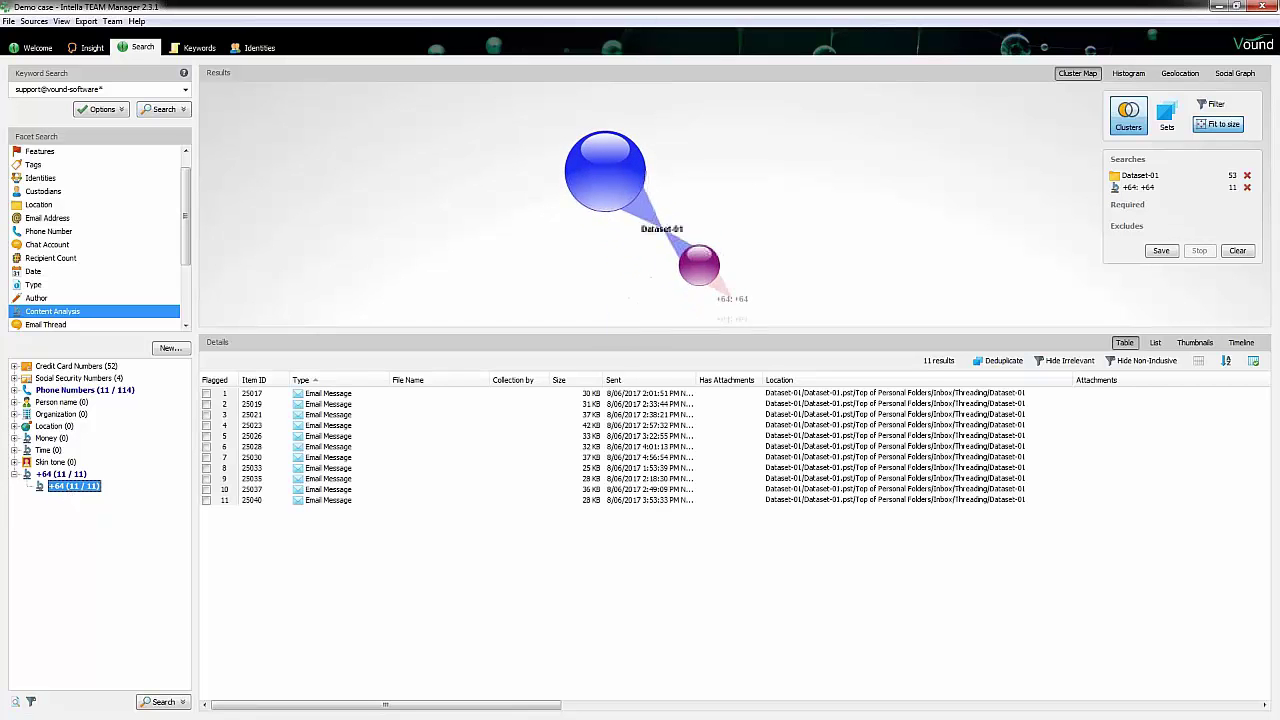
Open the first e-mail message in the +64 results and check its contents for the match
left_click(349, 398)
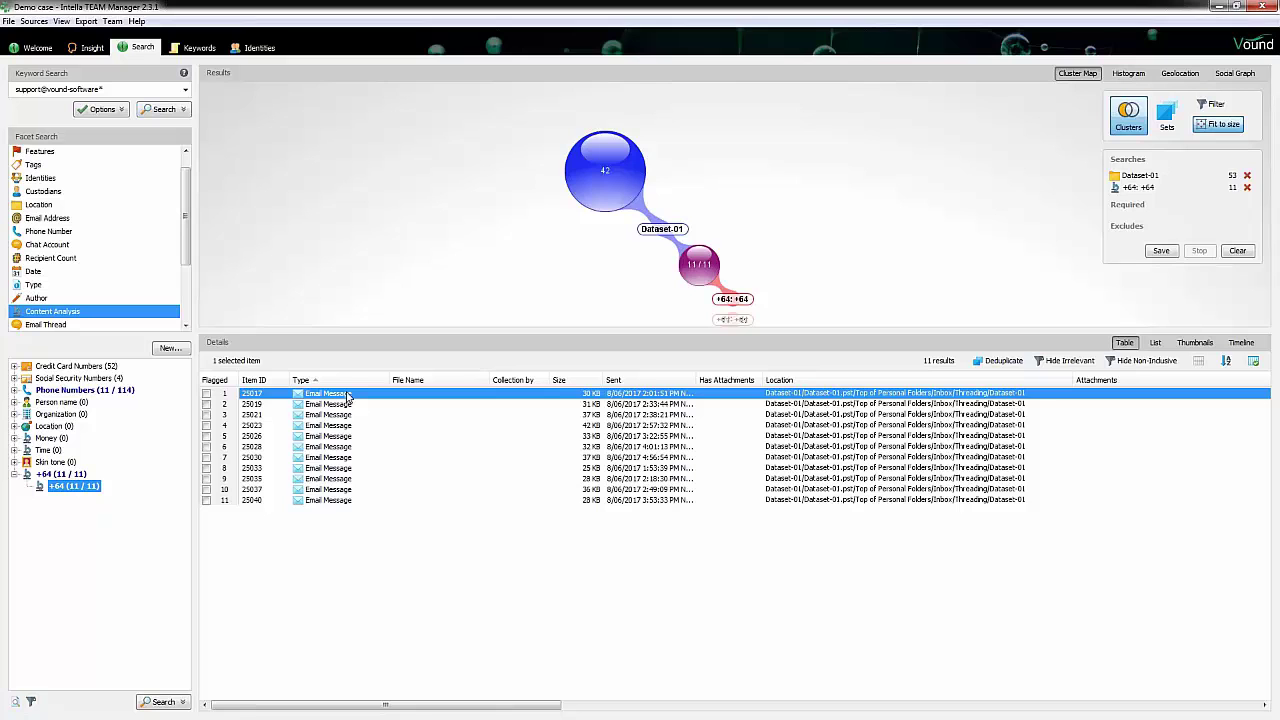
double_click(349, 396)
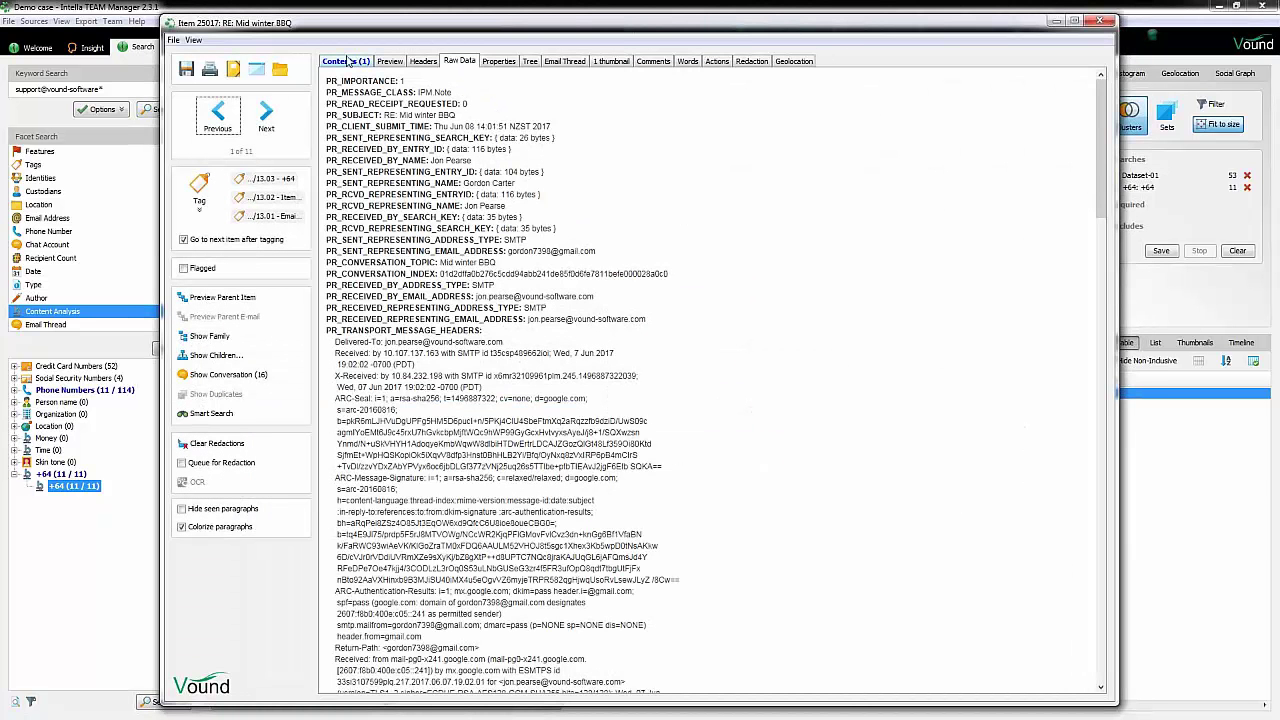
left_click(345, 61)
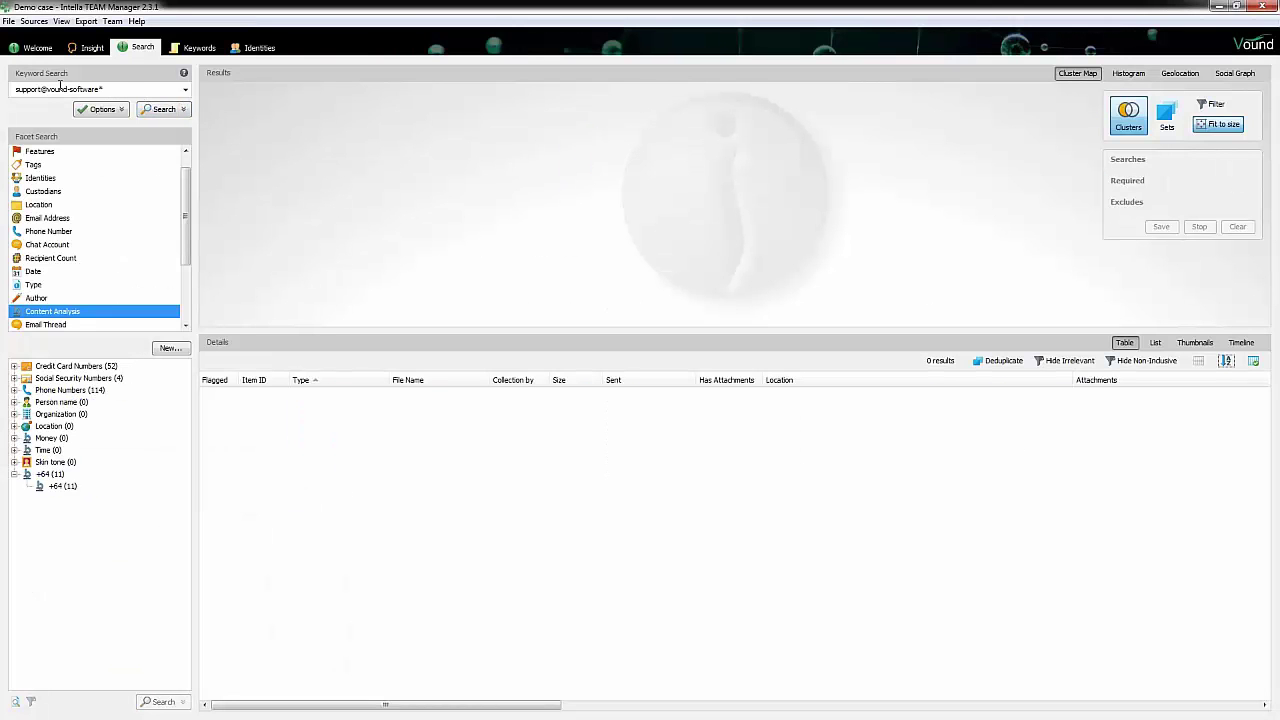
Rerun the earlier keyword search /\d{2}/ from the search history and list its matching items
left_click(185, 89)
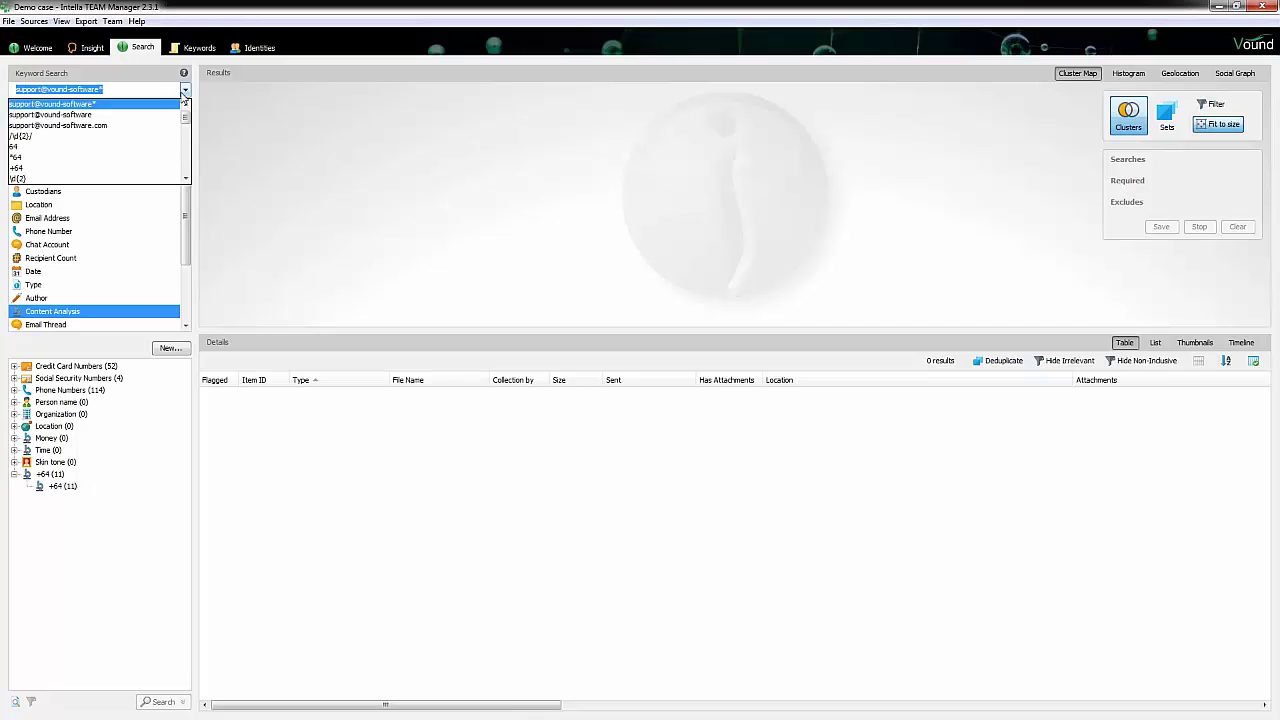
left_click(80, 141)
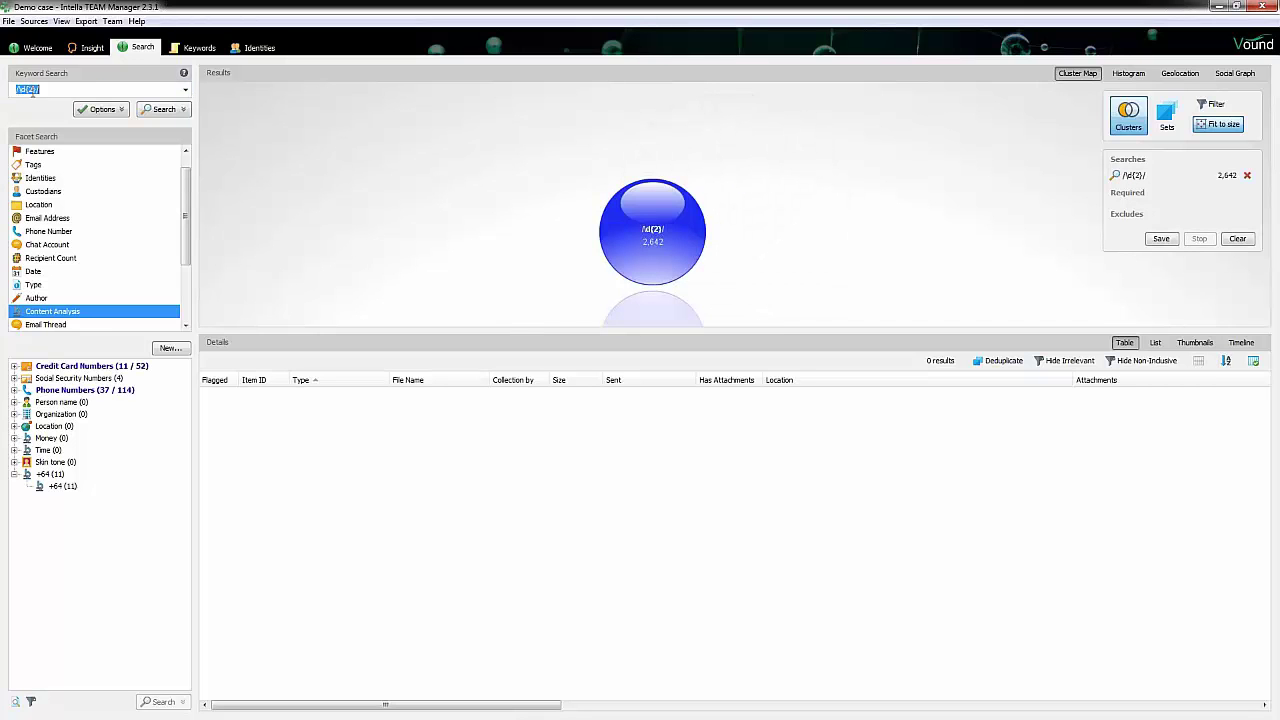
left_click(42, 90)
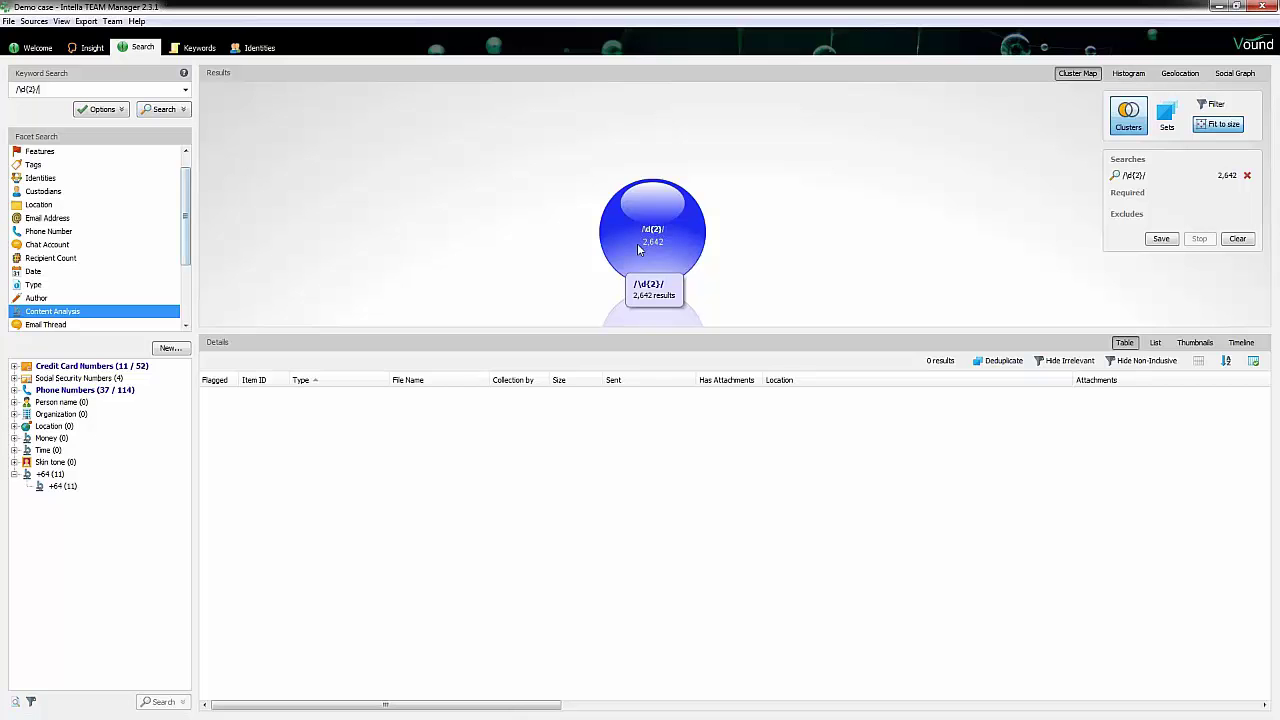
left_click(631, 247)
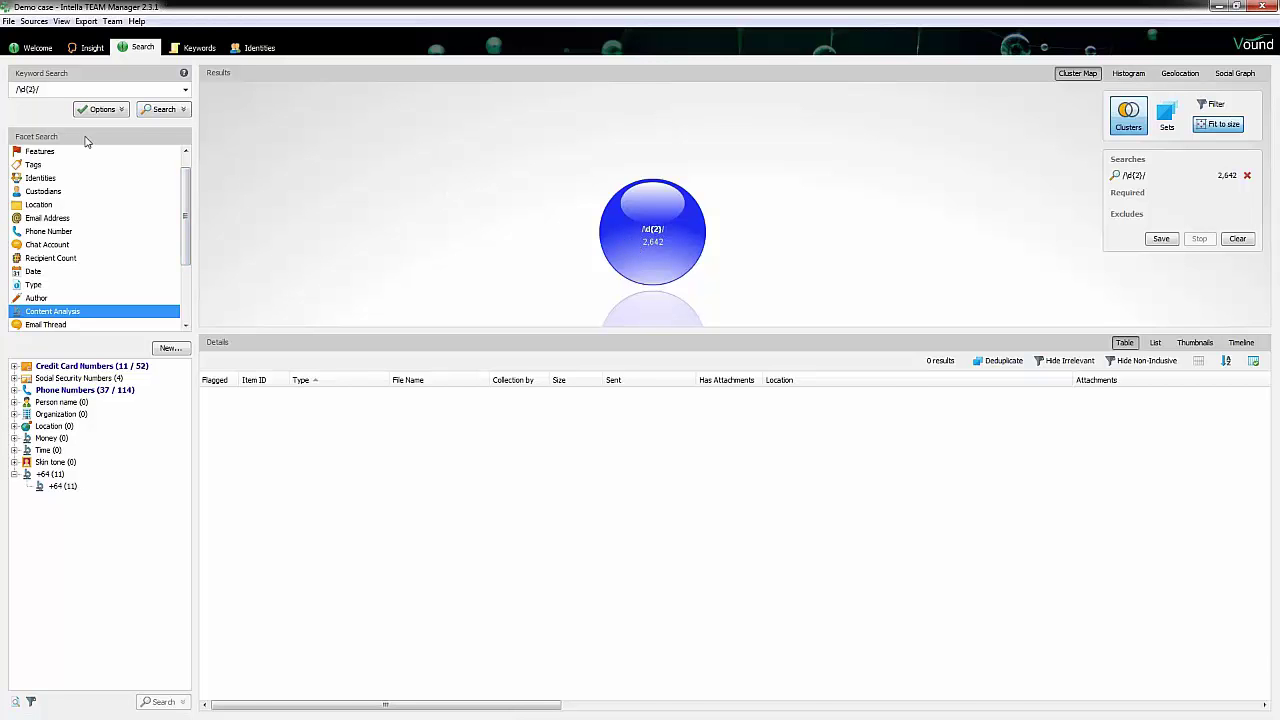
Open a matching item from the /\d{2}/ results, examine the highlighted hit in its headers, and close it
double_click(330, 649)
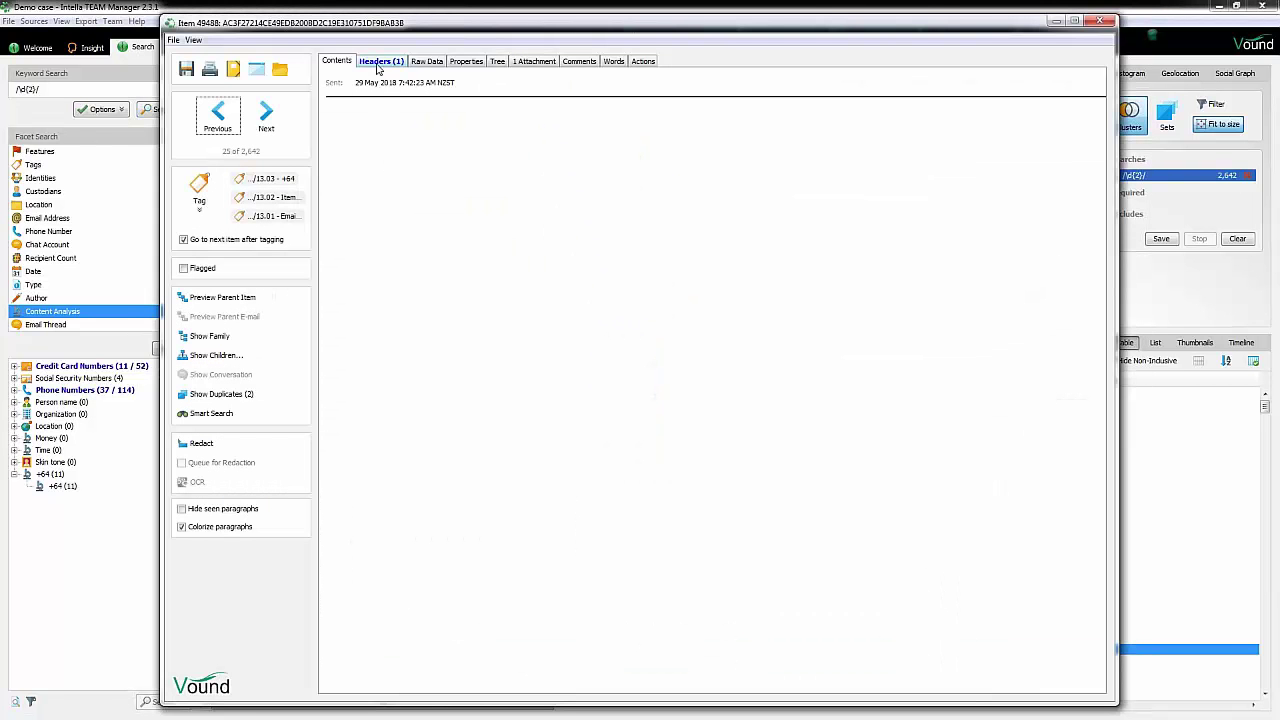
left_click(378, 62)
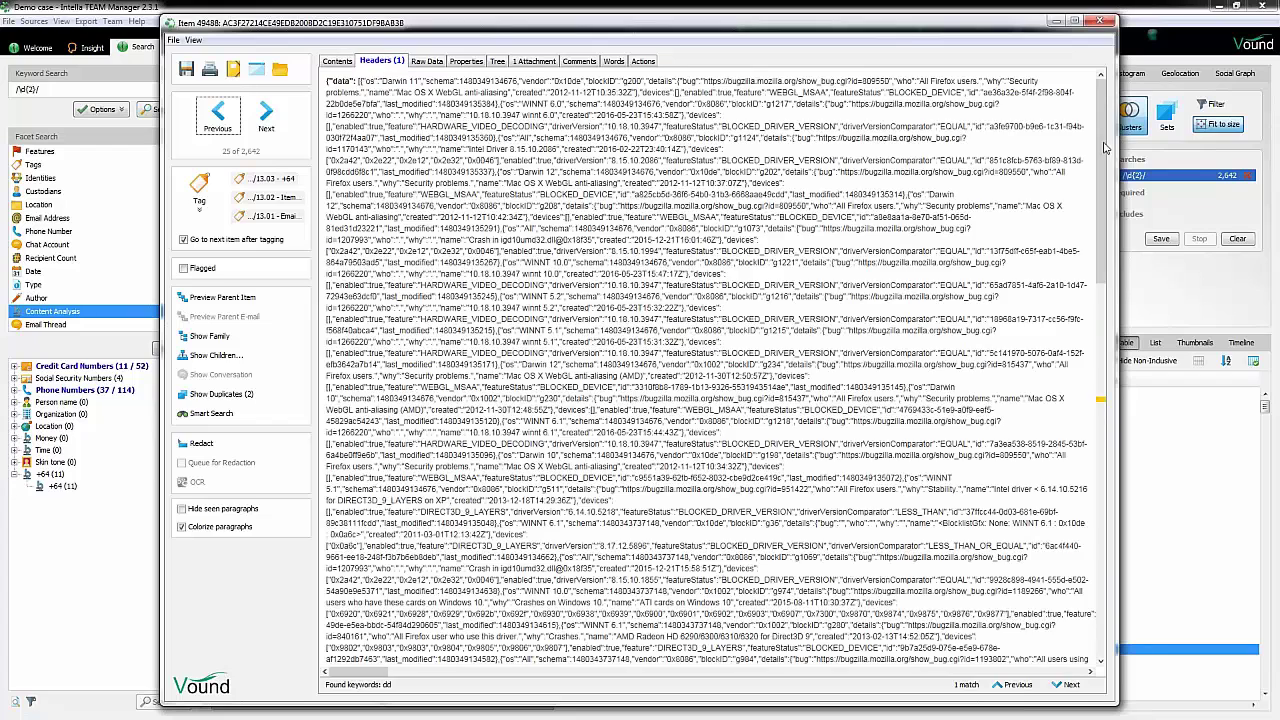
scroll(1106, 198, "down", 2)
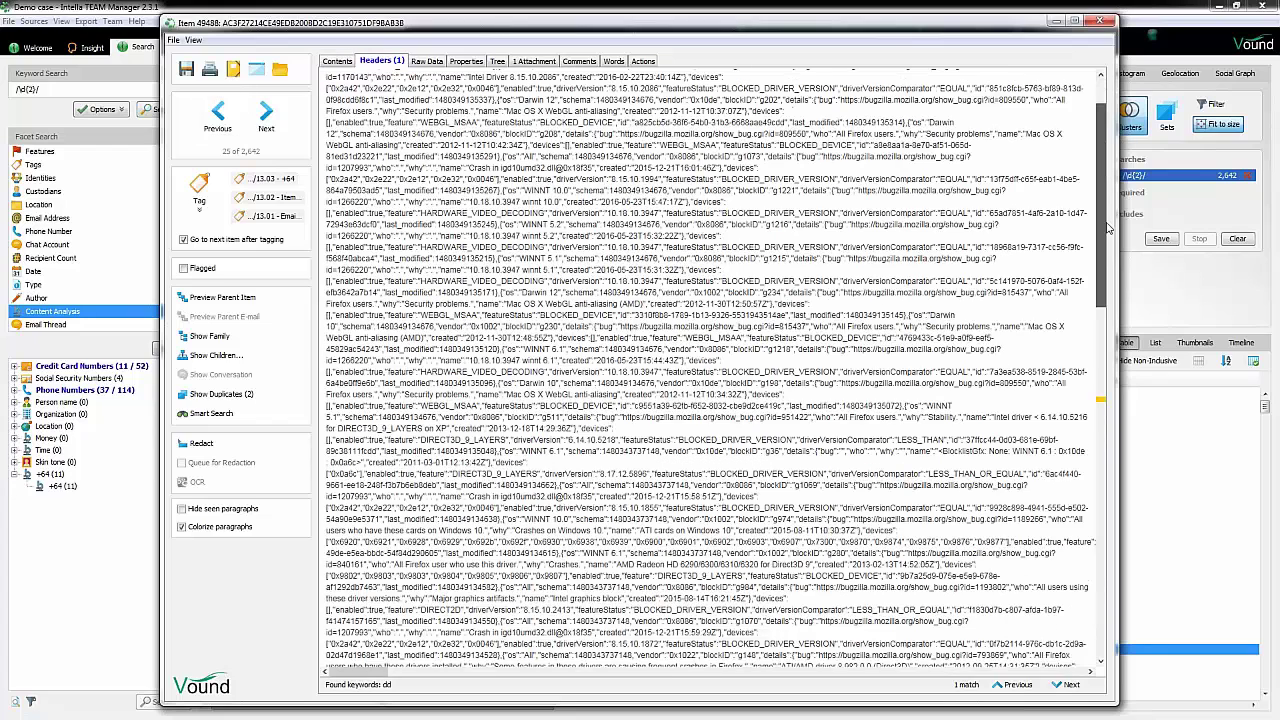
scroll(1106, 228, "down", 12)
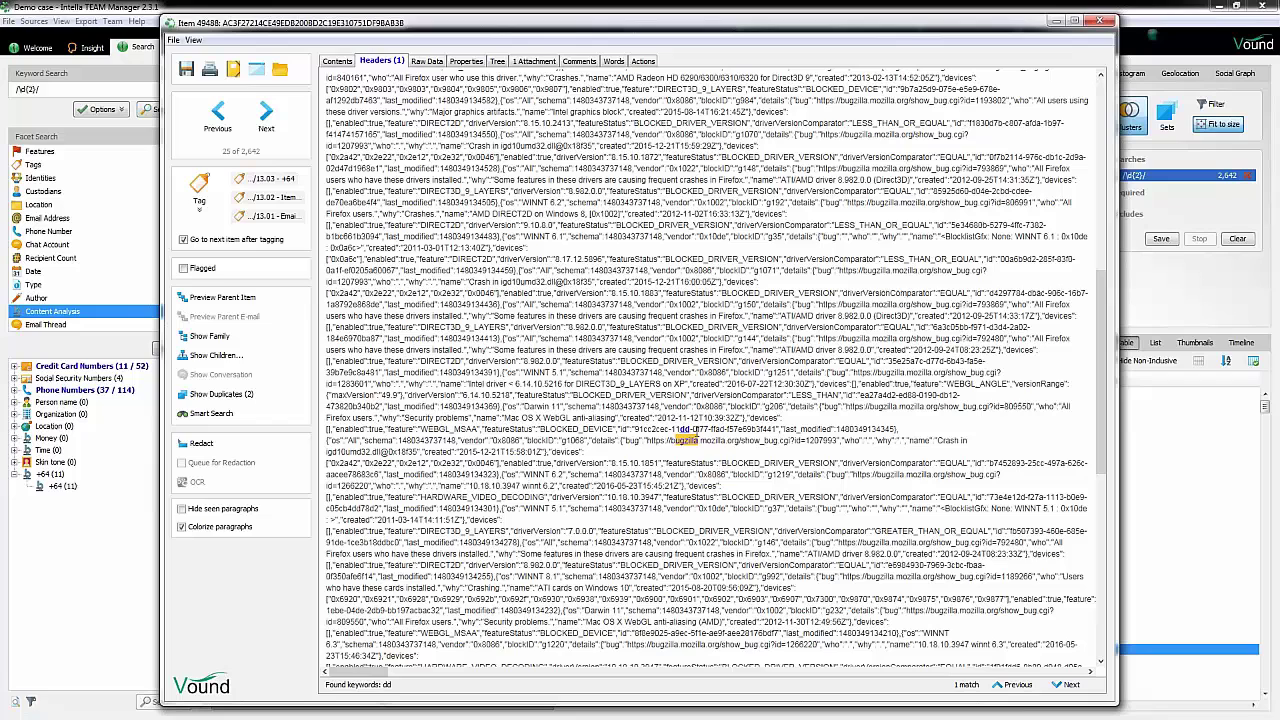
left_click(1101, 24)
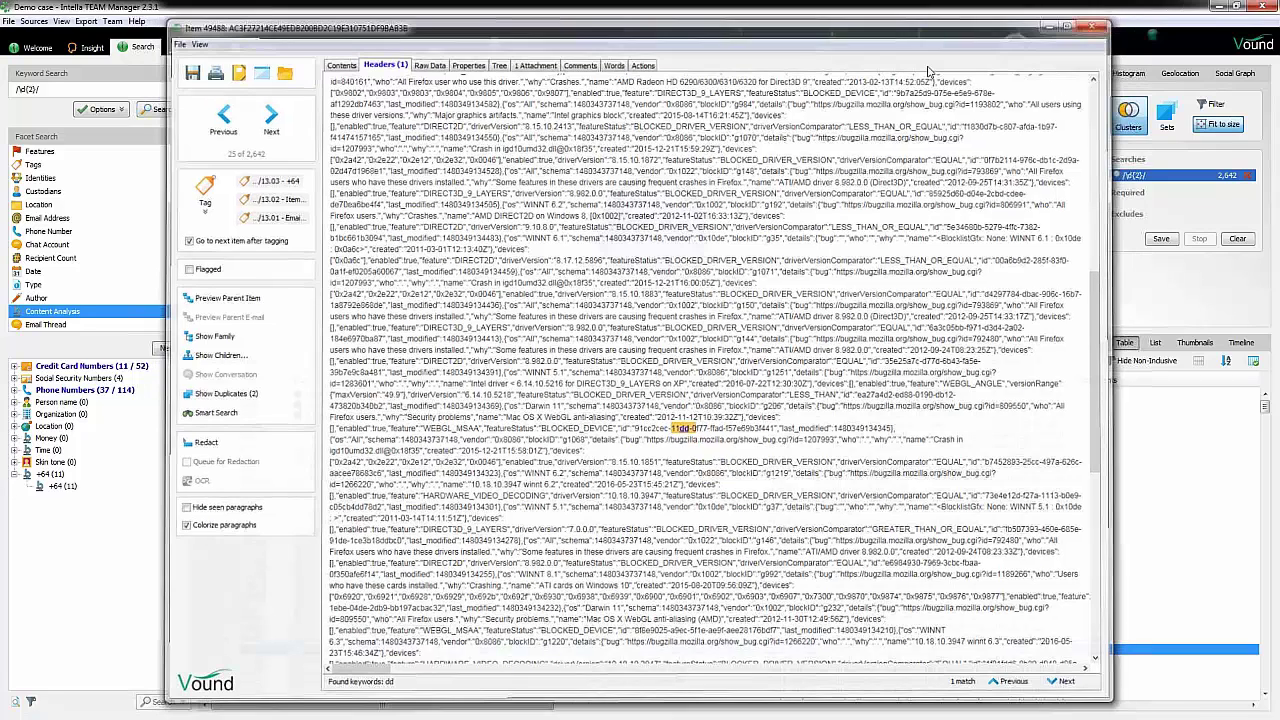